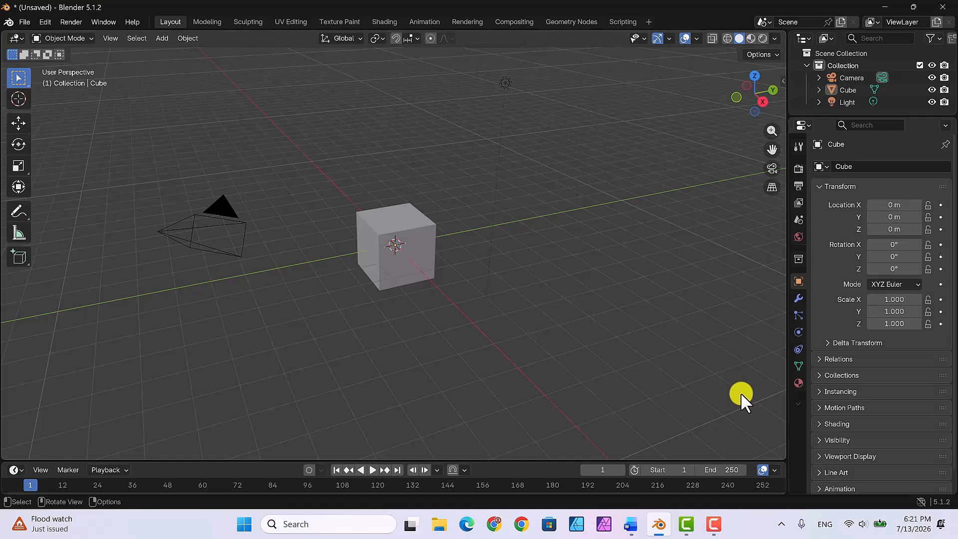
Step: Enable Emulate 3 Button Mouse in the input preferences and close the preferences
left_click(44, 22)
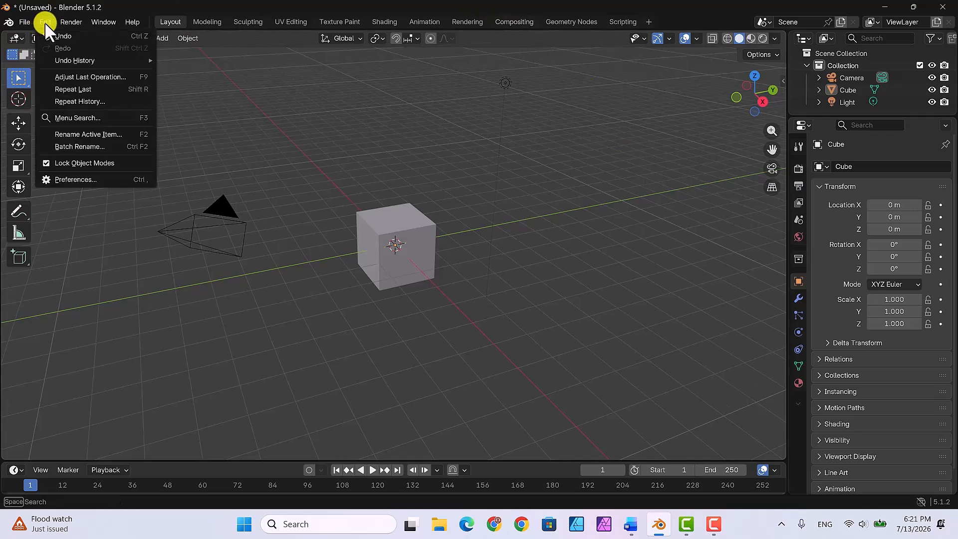
left_click(65, 179)
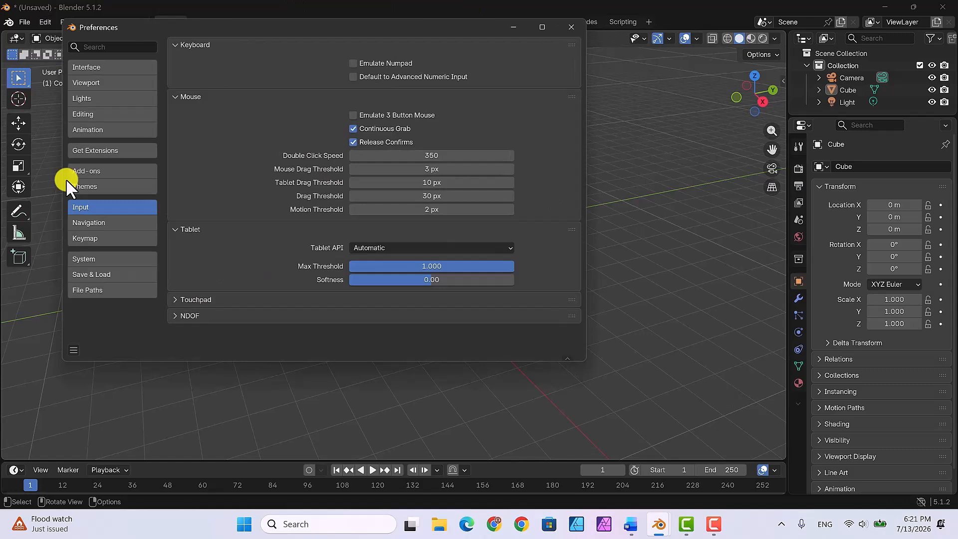
left_click(353, 115)
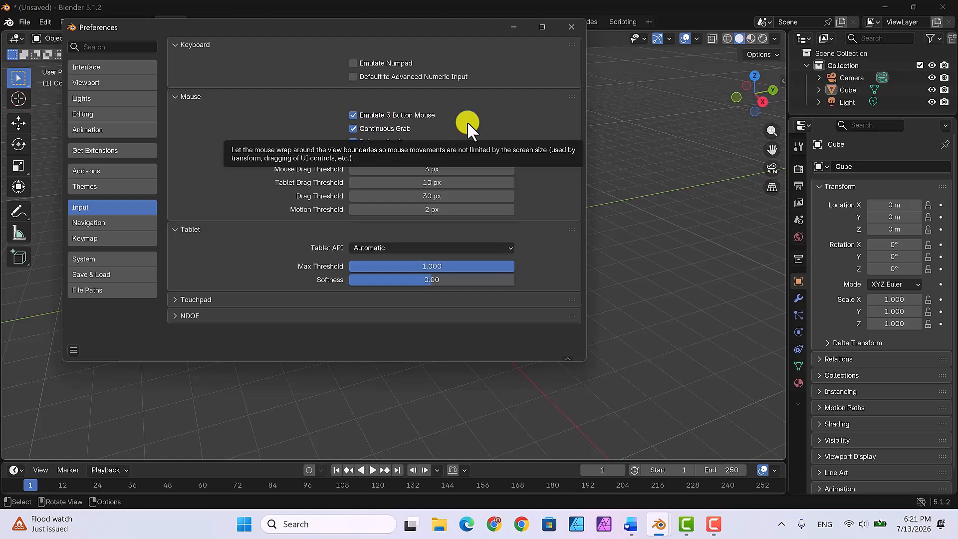
left_click(571, 26)
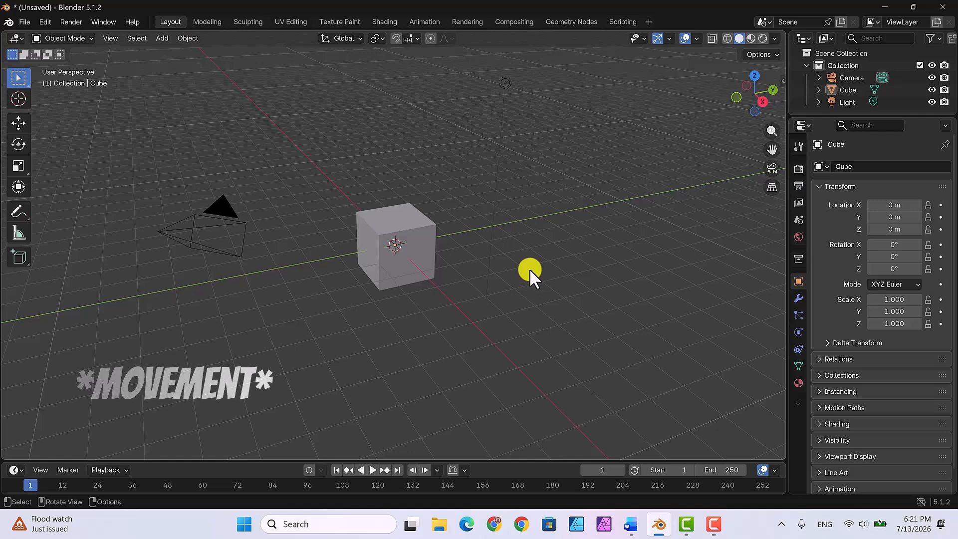
mouse_move(582, 272)
left_mouse_down("alt")
mouse_move(532, 287)
mouse_move(457, 283)
mouse_move(508, 298)
mouse_move(588, 278)
mouse_move(630, 252)
mouse_move(636, 265)
mouse_move(564, 277)
mouse_move(579, 271)
left_mouse_up("alt")
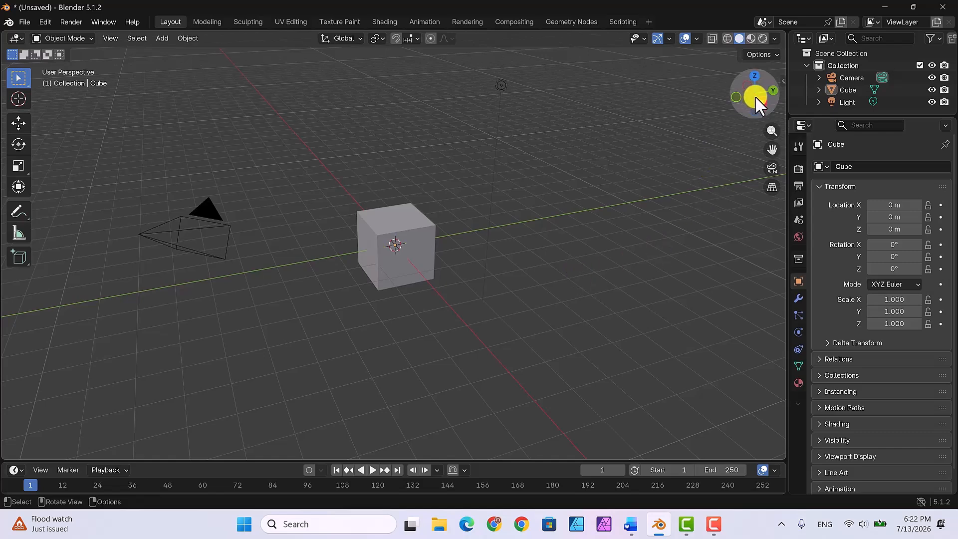
mouse_move(755, 95)
left_mouse_down()
mouse_move(663, 98)
mouse_move(760, 102)
left_mouse_up()
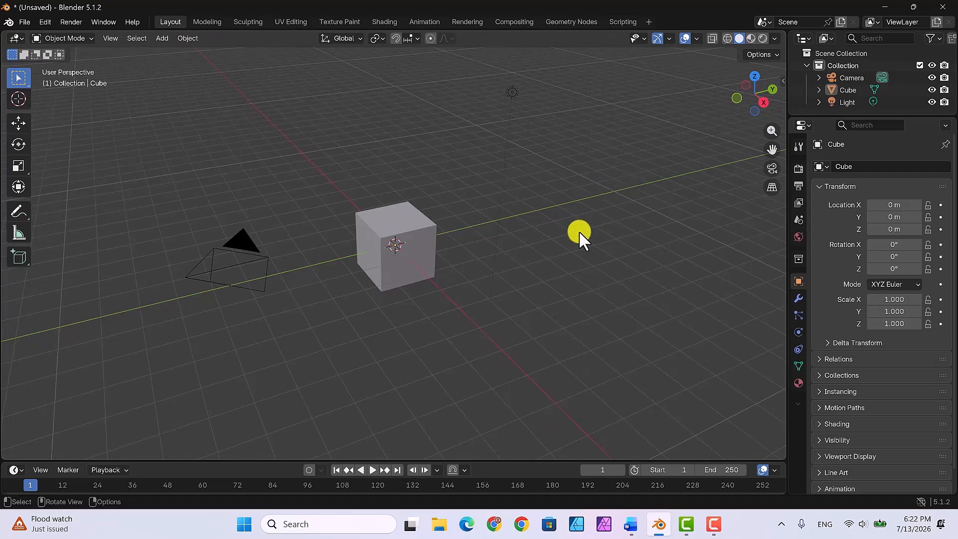
mouse_move(576, 241)
middle_mouse_down()
mouse_move(481, 244)
mouse_move(580, 250)
mouse_move(573, 248)
middle_mouse_up()
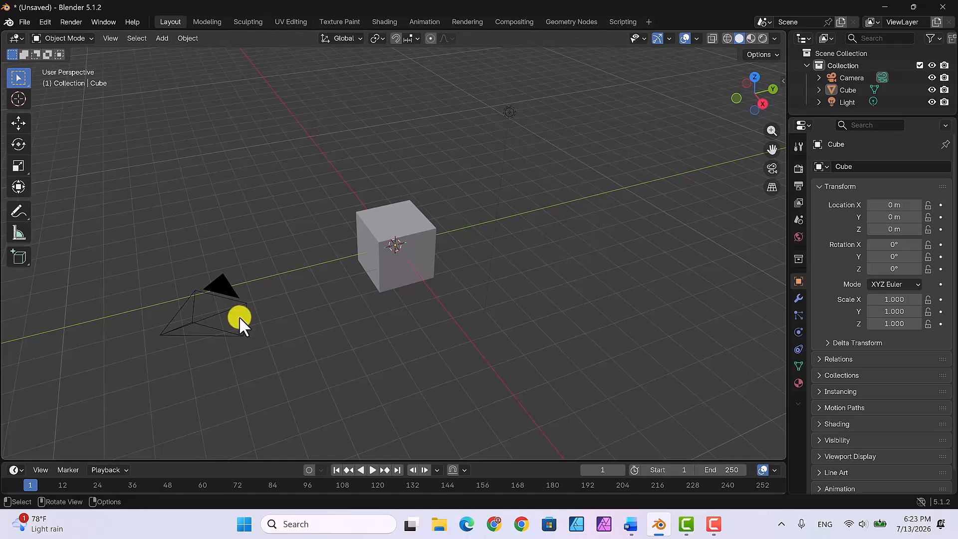
Step: Delete the default camera and light from the scene, leaving the cube in place
left_click(211, 316)
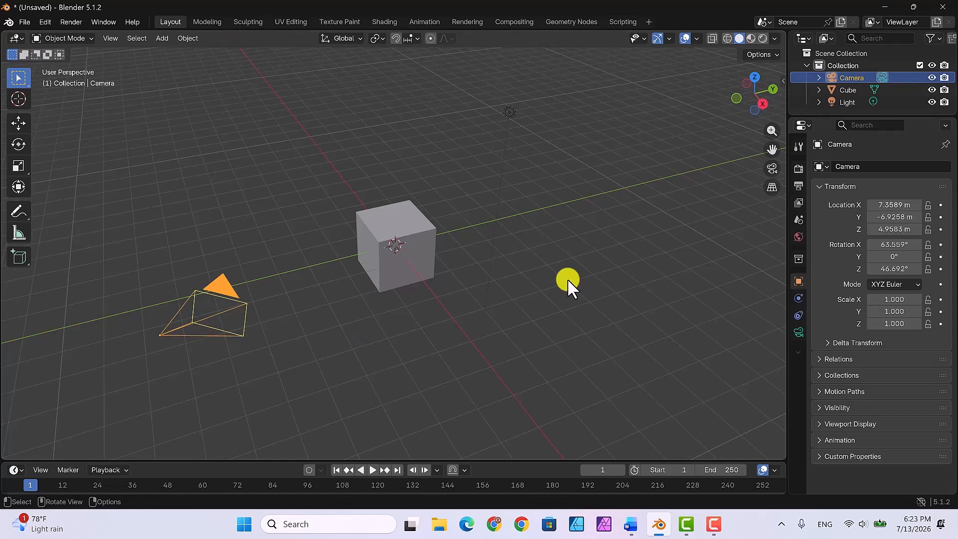
key("x")
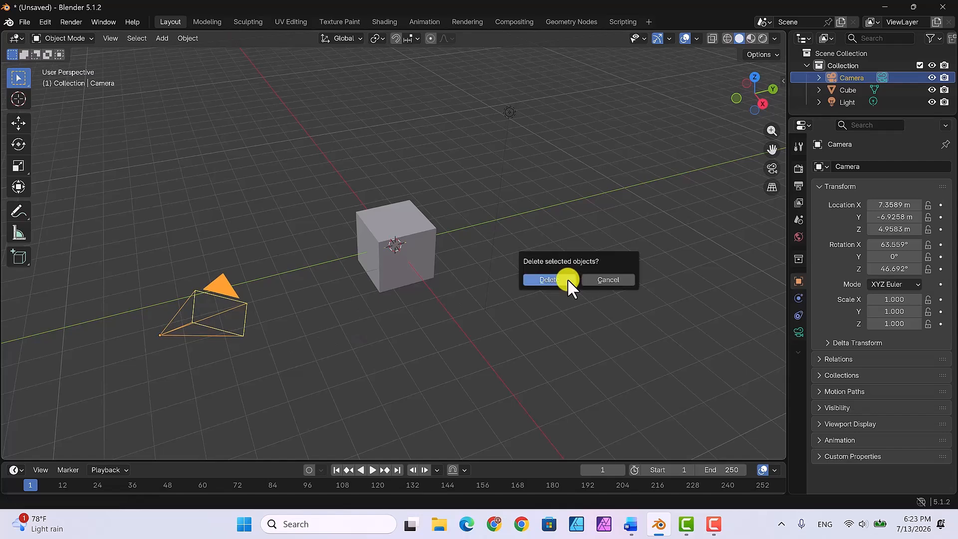
left_click(567, 278)
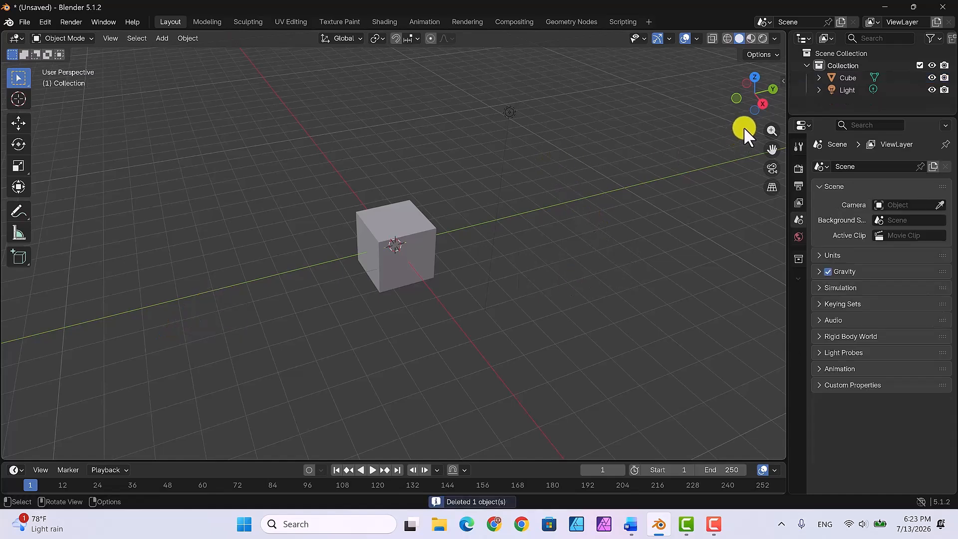
left_click(845, 88)
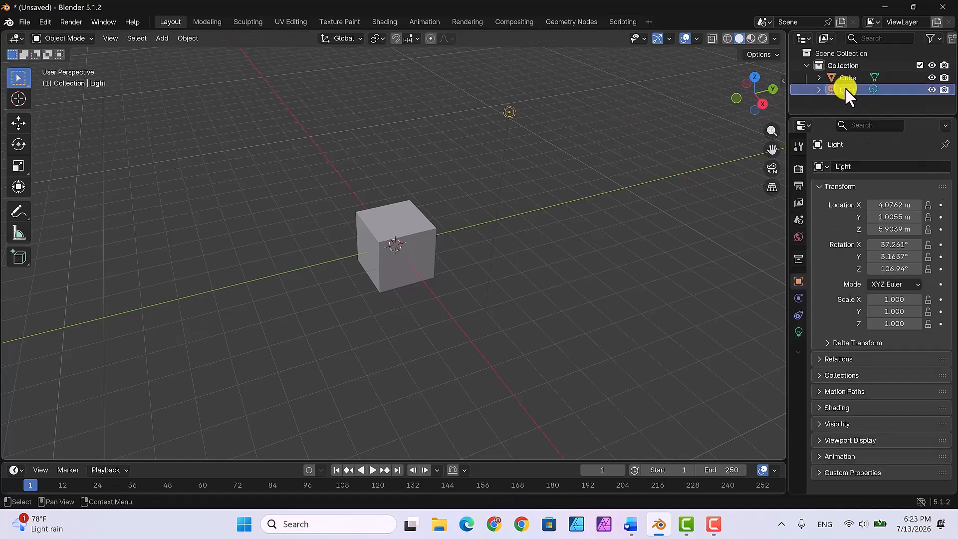
key("x")
left_click(674, 150)
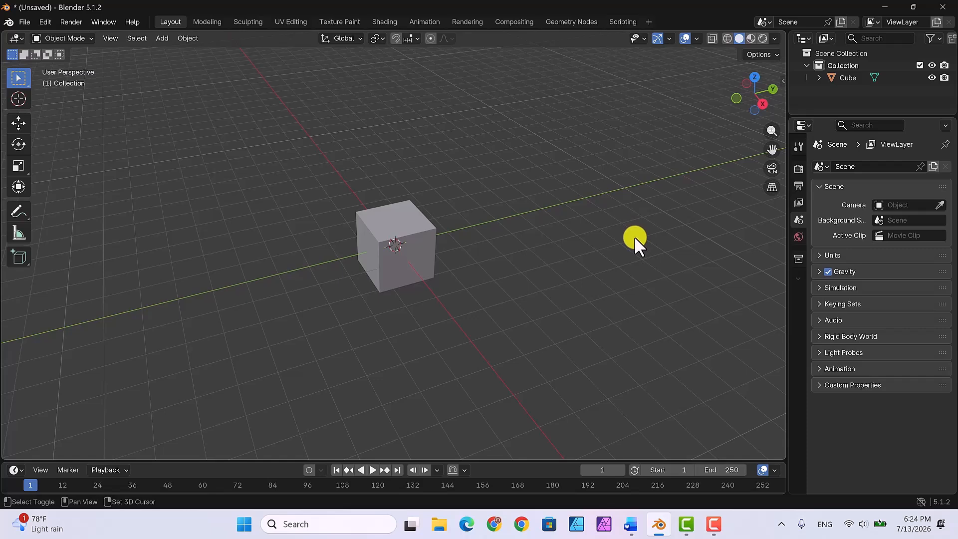
mouse_move(633, 235)
middle_mouse_down("shift")
mouse_move(507, 248)
mouse_move(636, 238)
middle_mouse_up("shift")
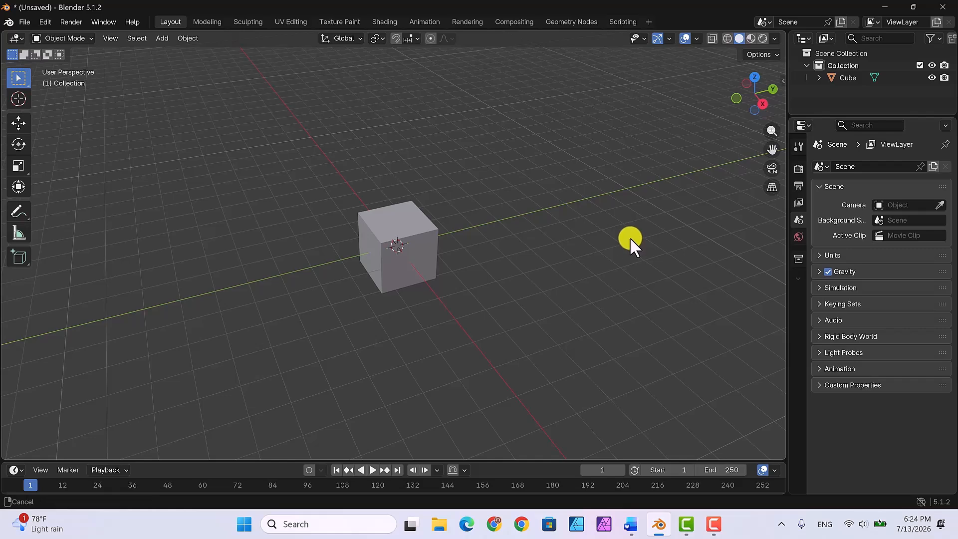
mouse_move(629, 237)
middle_mouse_down()
mouse_move(451, 242)
mouse_move(633, 235)
middle_mouse_up()
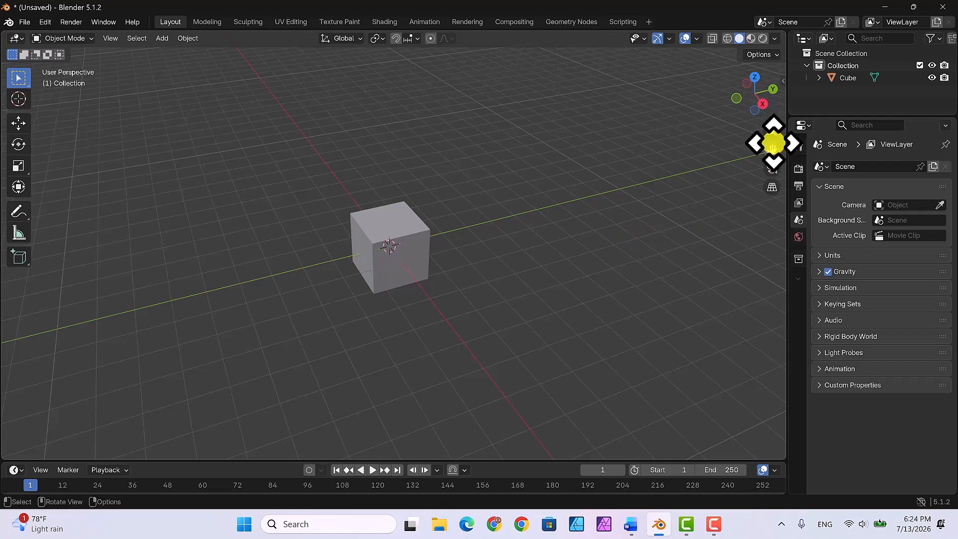
mouse_move(773, 150)
left_mouse_down()
mouse_move(627, 168)
mouse_move(765, 150)
left_mouse_up()
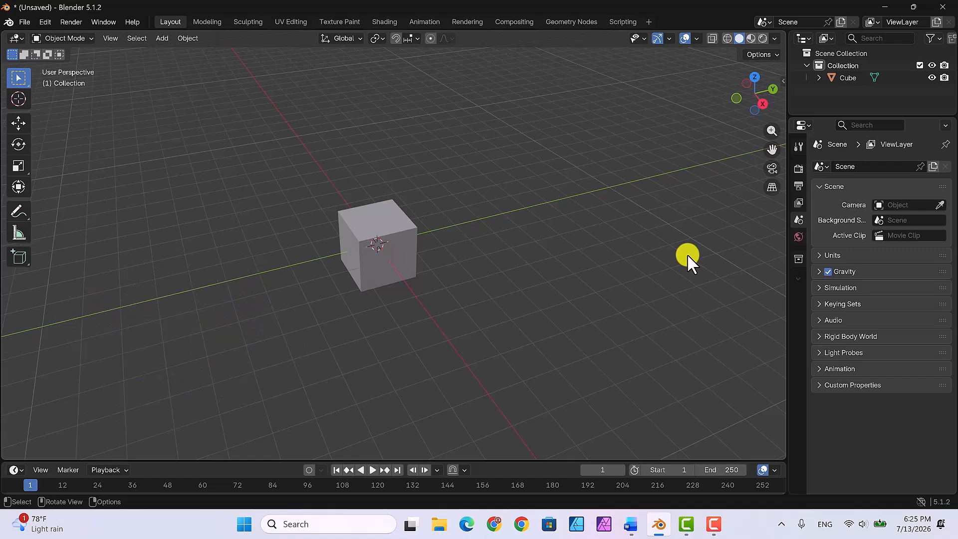
mouse_move(71, 26)
left_mouse_down()
mouse_move(41, 22)
mouse_move(31, 37)
mouse_move(100, 42)
left_mouse_up()
Step: Select the cube and stretch it in Object Mode along the global Y axis to a scale of about 2.24
left_click(378, 220)
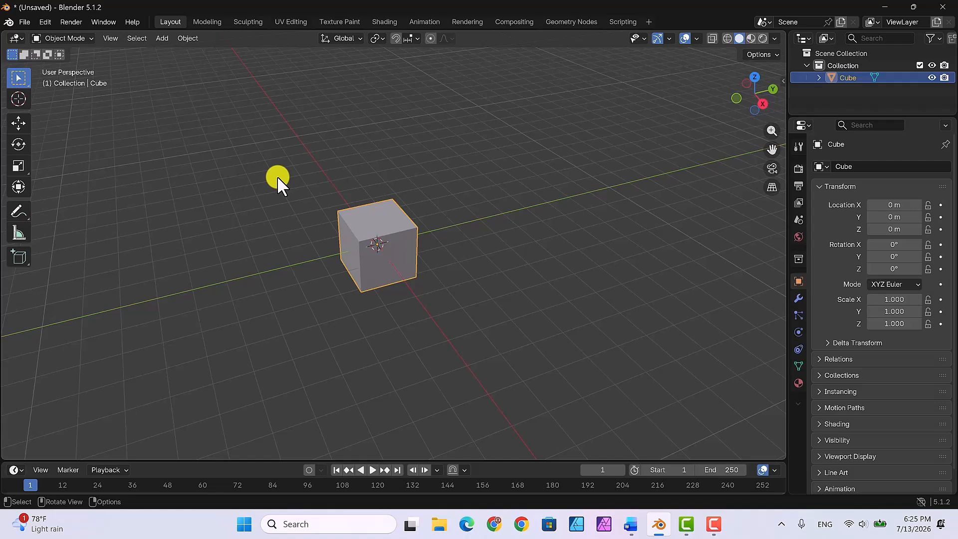
key("Tab")
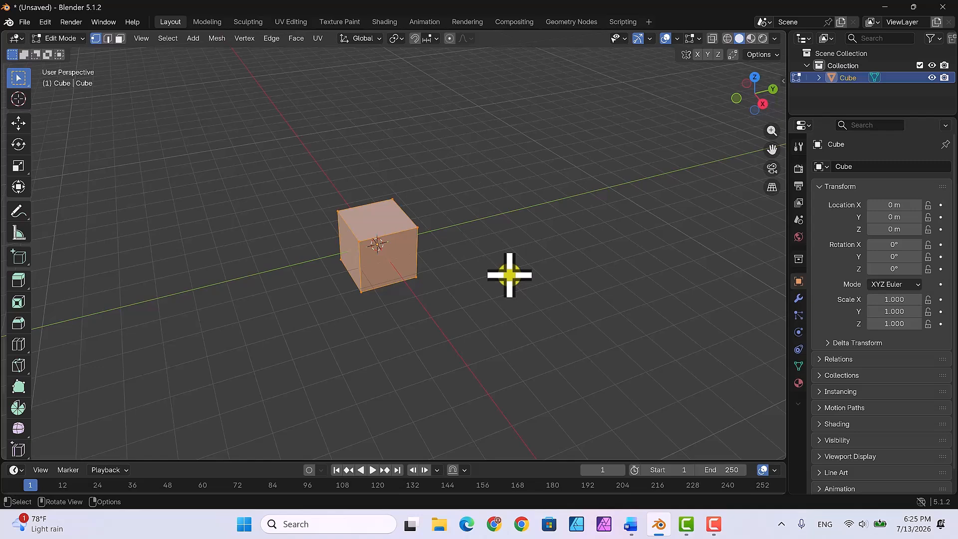
key("Tab")
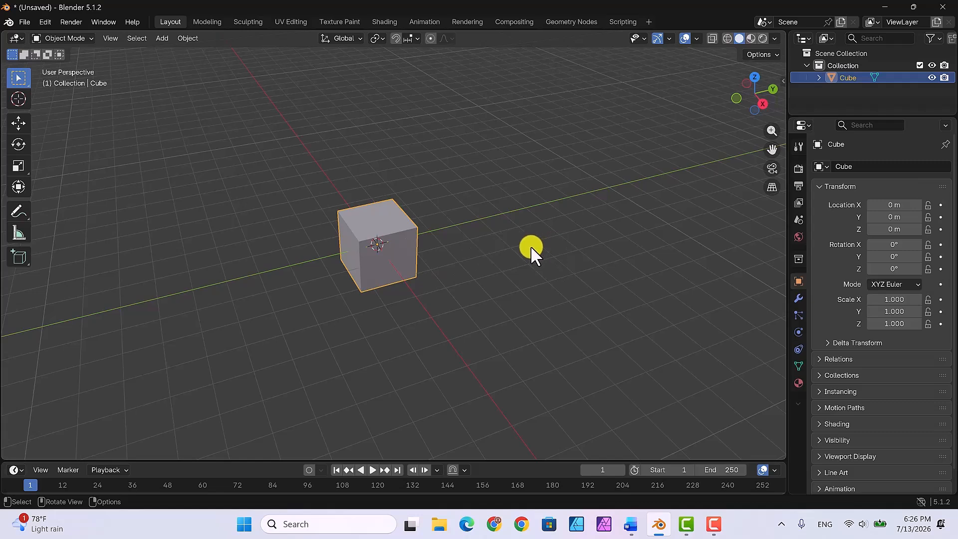
key("s")
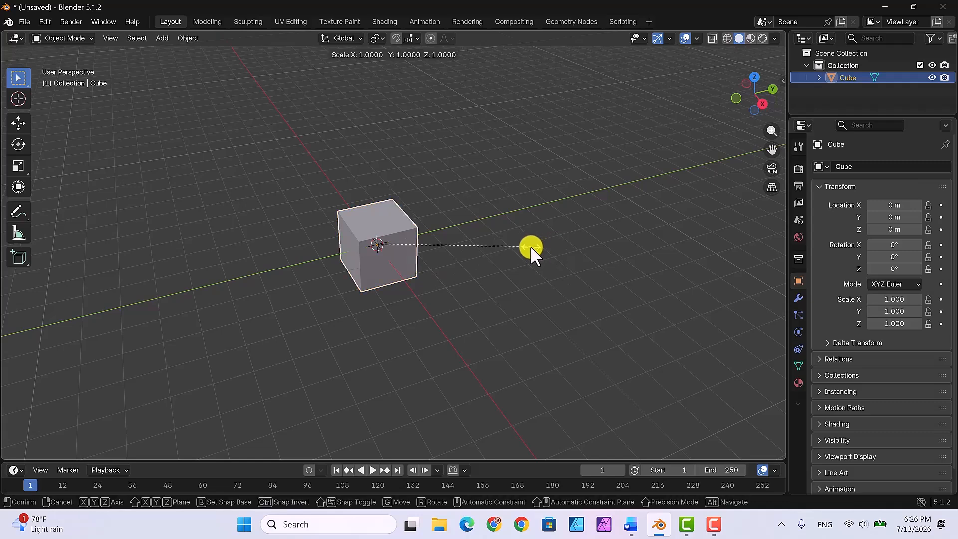
key("y")
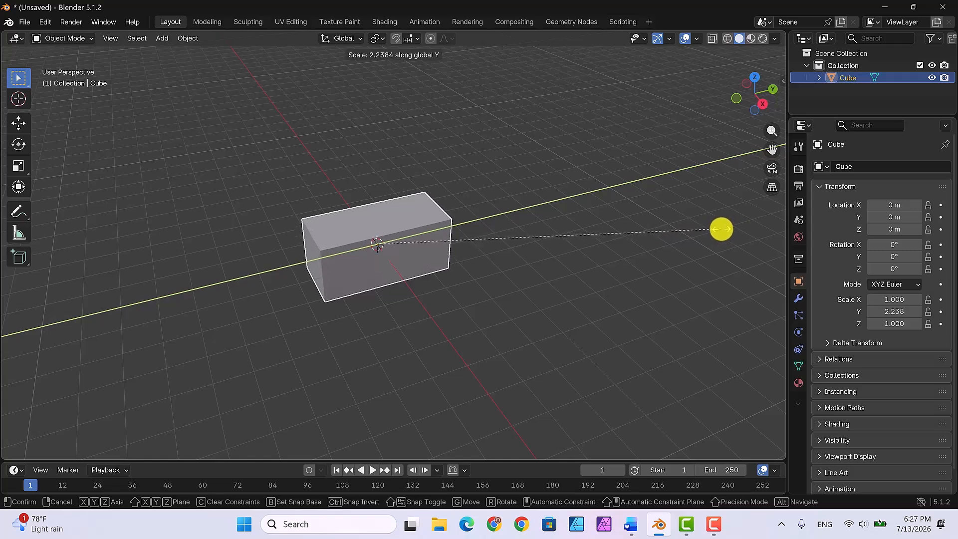
left_click(720, 229)
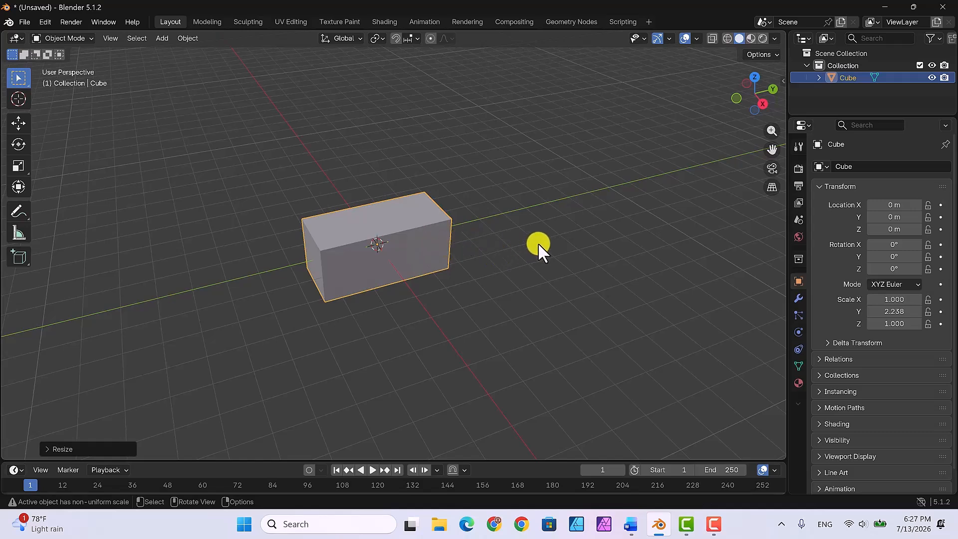
Step: Flatten the stretched cube along the global Z axis to a scale of about 0.275
key("s")
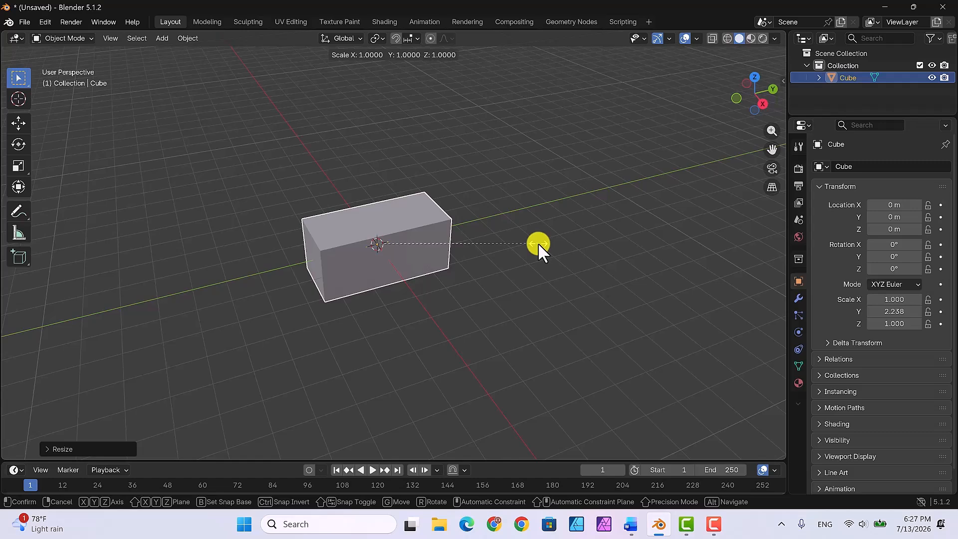
key("z")
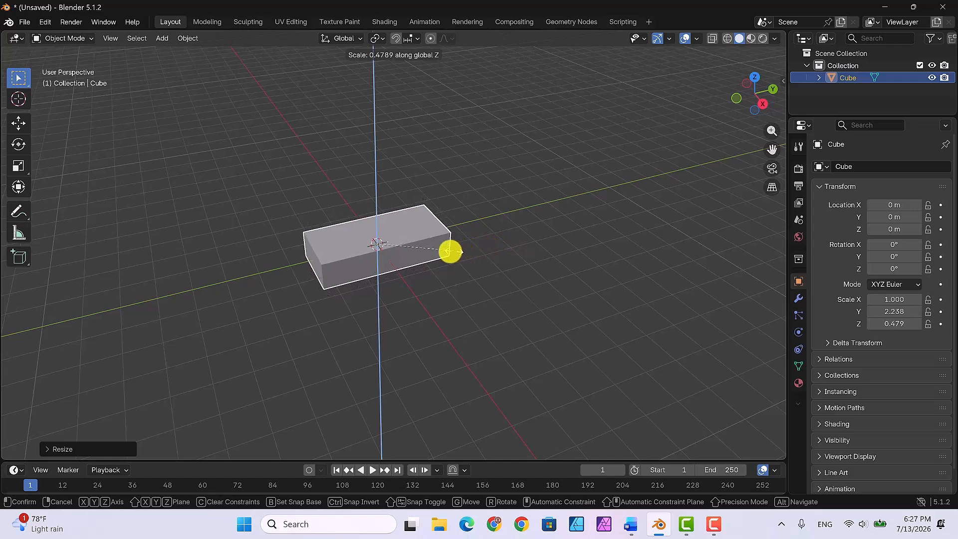
left_click(420, 253)
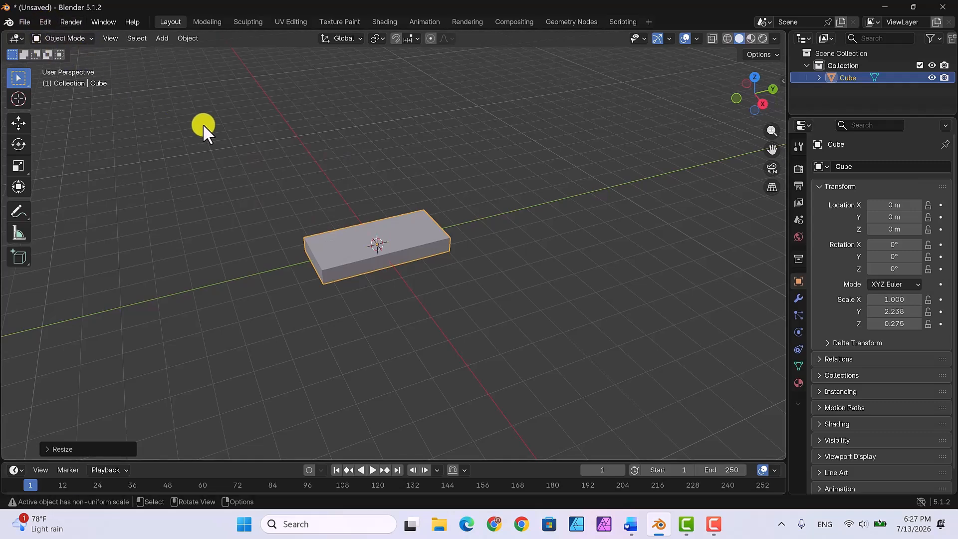
Step: In Edit Mode with face selection, select only the flattened block's top face and inset it by about 1.64 m
key("Tab")
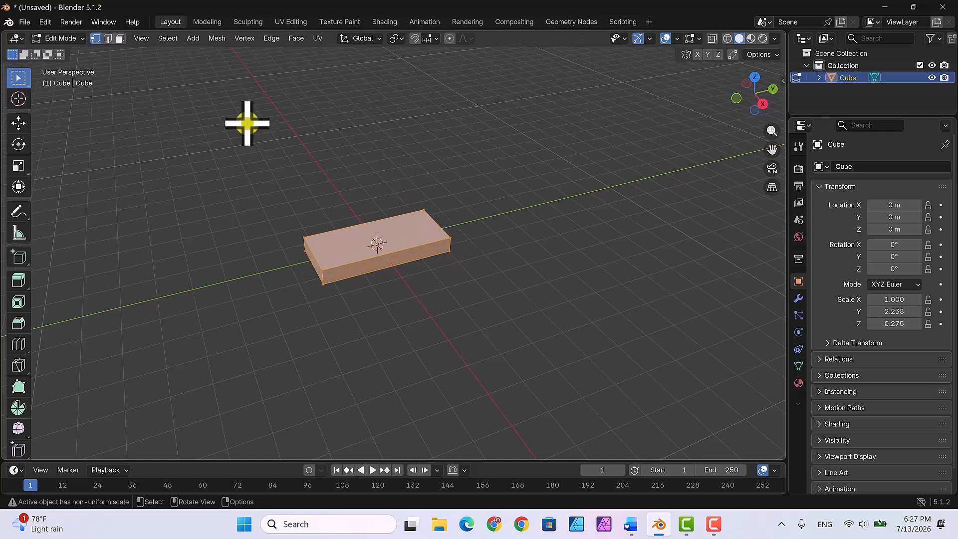
left_click(107, 38)
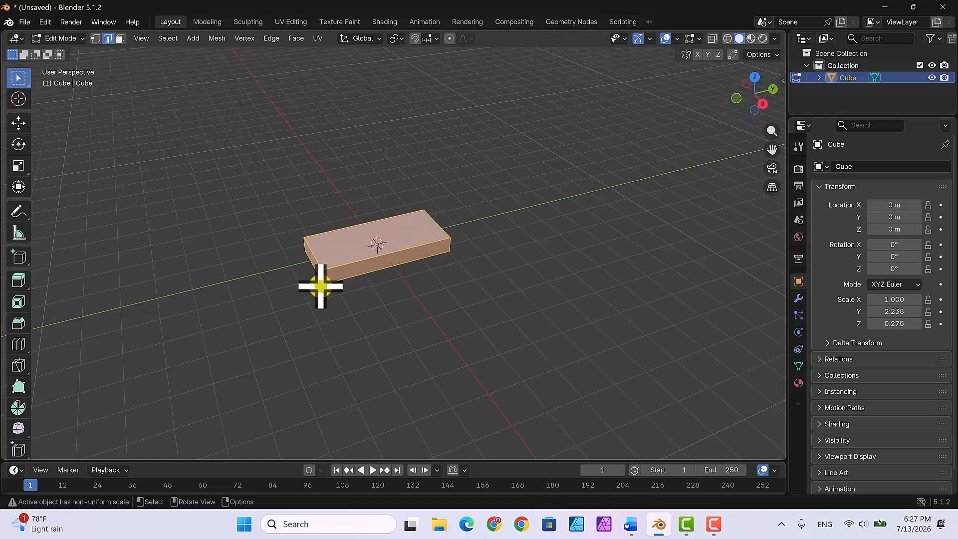
left_click(120, 38)
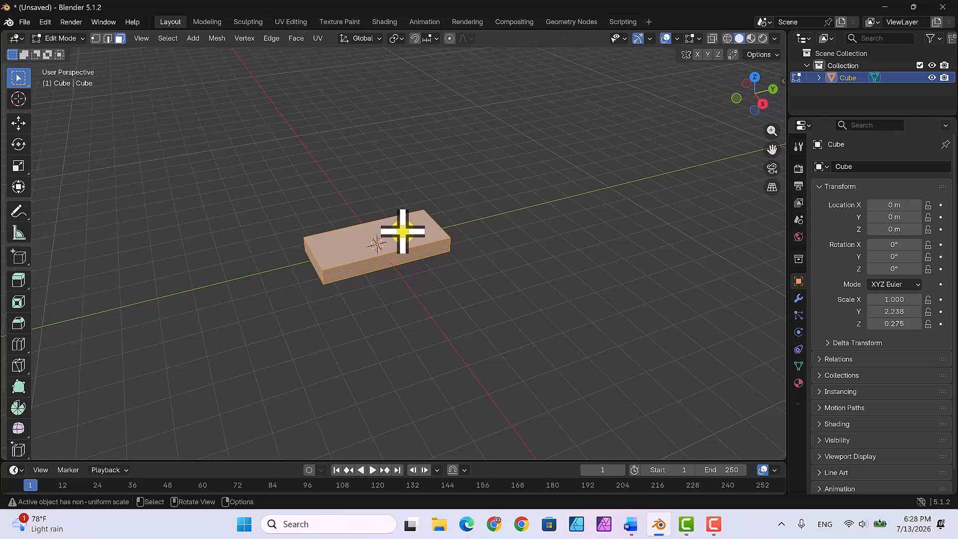
key("alt+a")
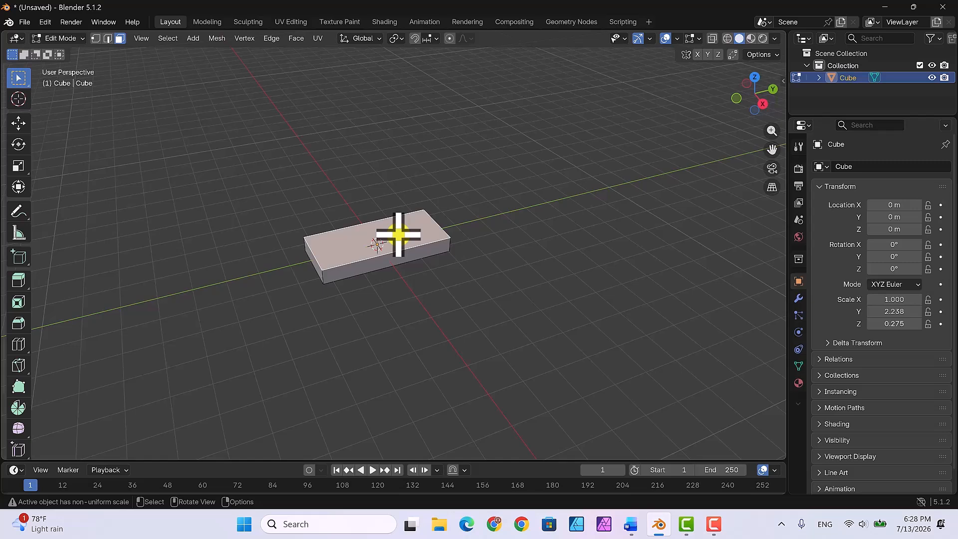
key("i")
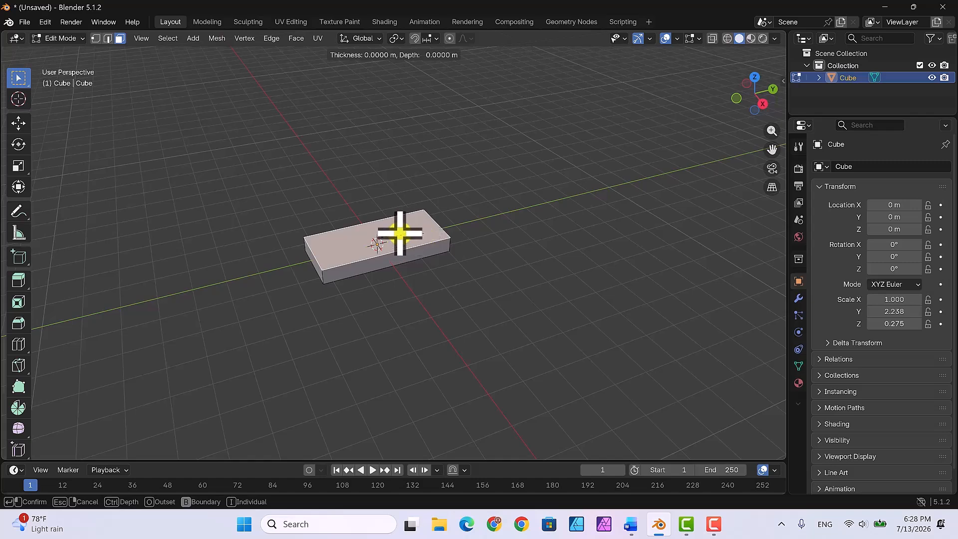
left_click(399, 233)
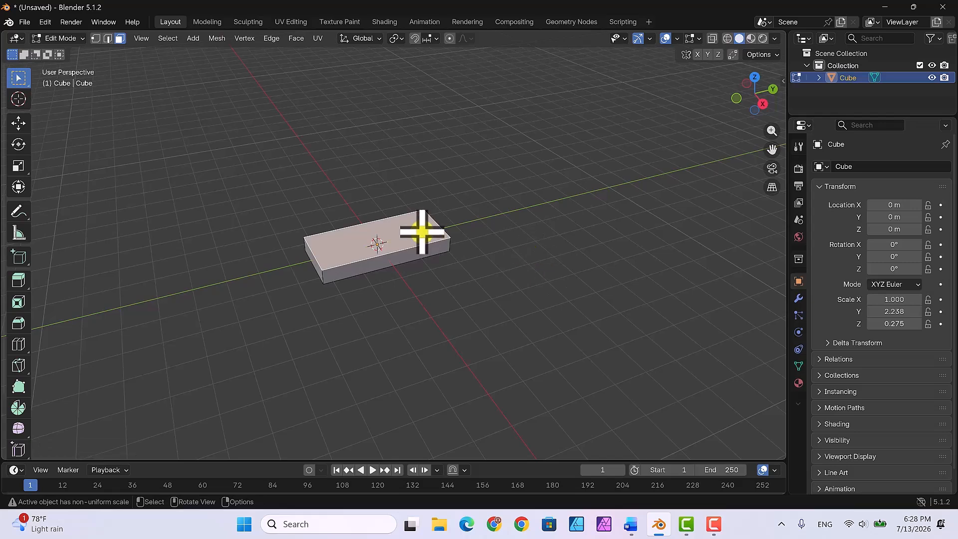
key("i")
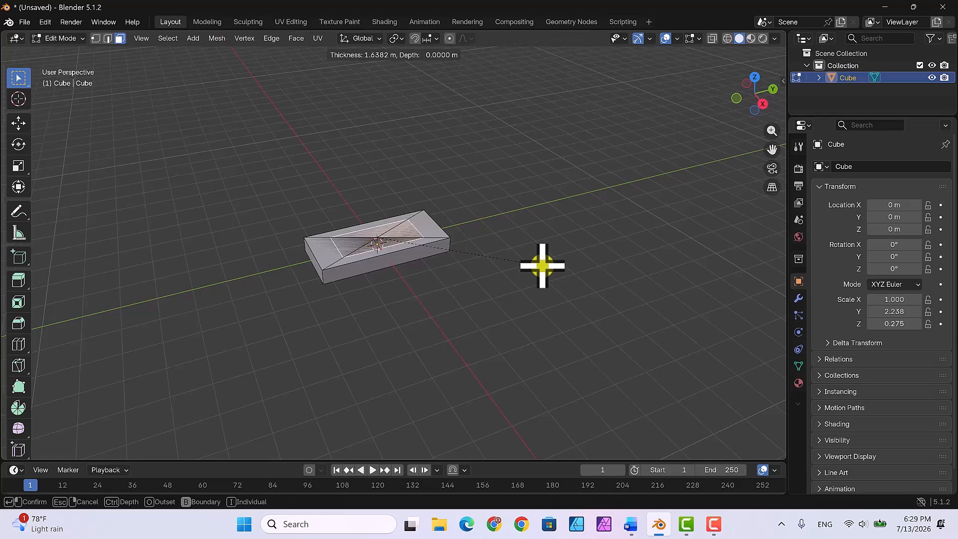
left_click(542, 265)
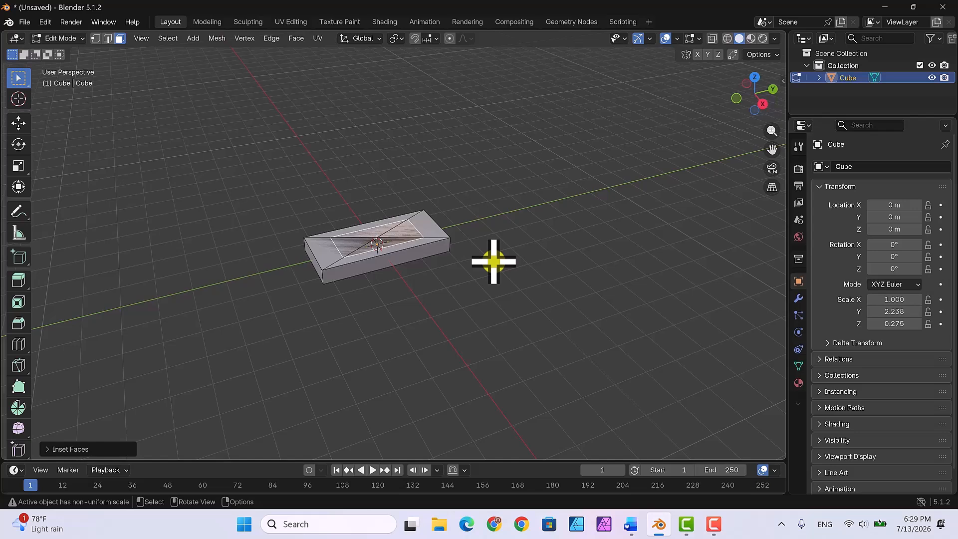
Step: Extrude the inset top face straight up into a tall block on the base and return to Object Mode
key("e")
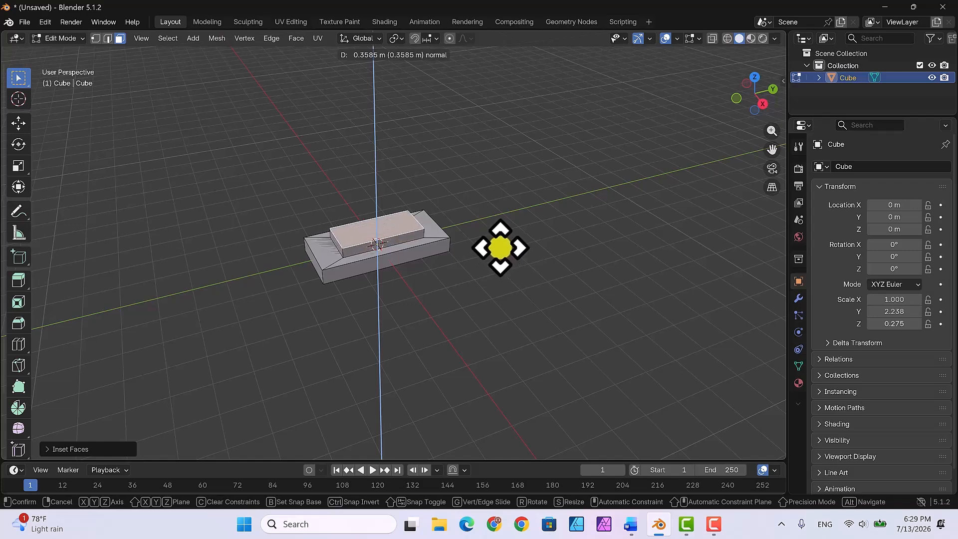
left_click(499, 200)
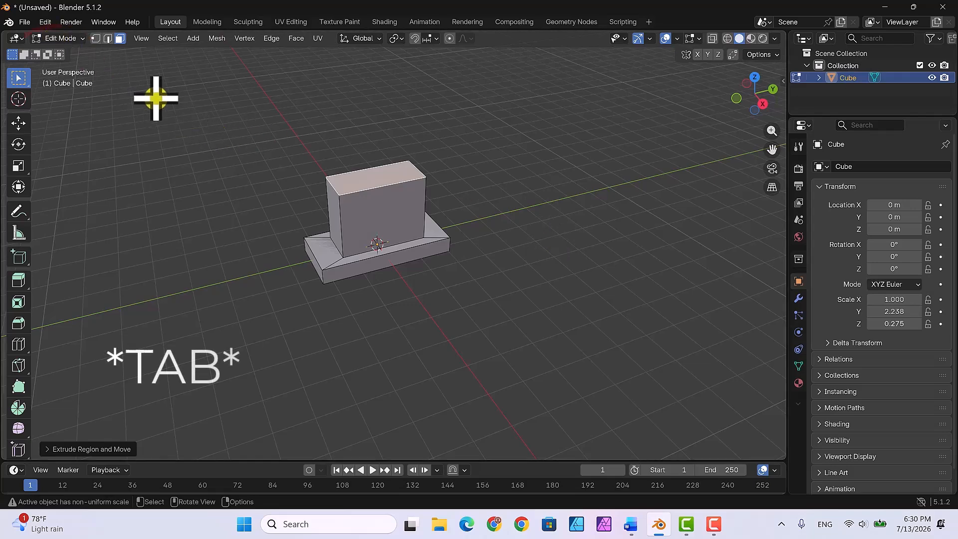
key("Tab")
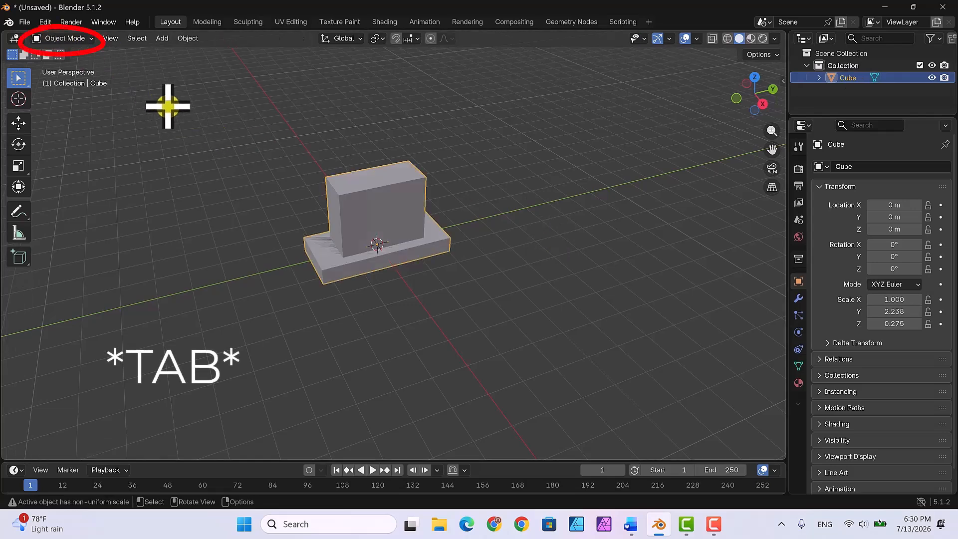
Step: Grab the two-tier block and move it away from the origin to about X -4.11 m, Y -5.09 m, Z 2.50 m, and deselect it
left_click(505, 260)
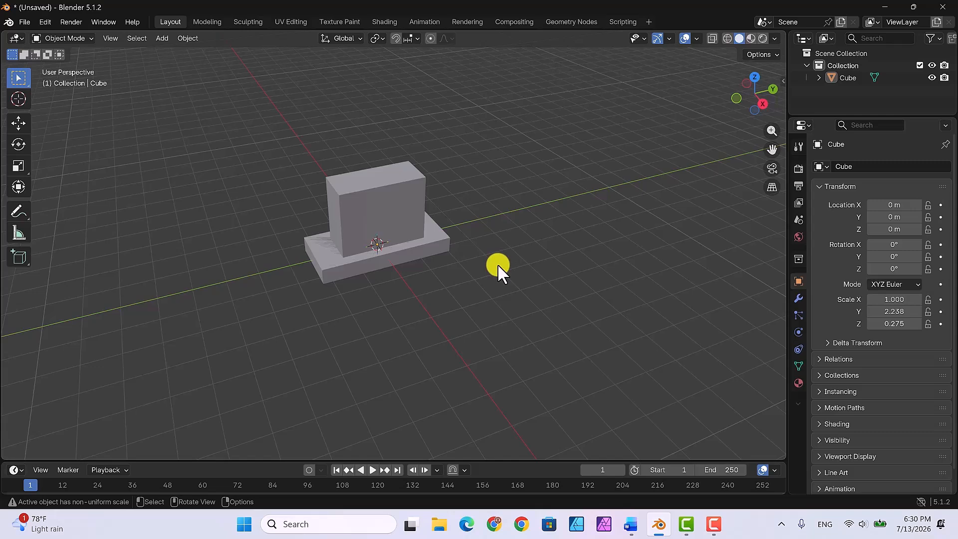
left_click(393, 207)
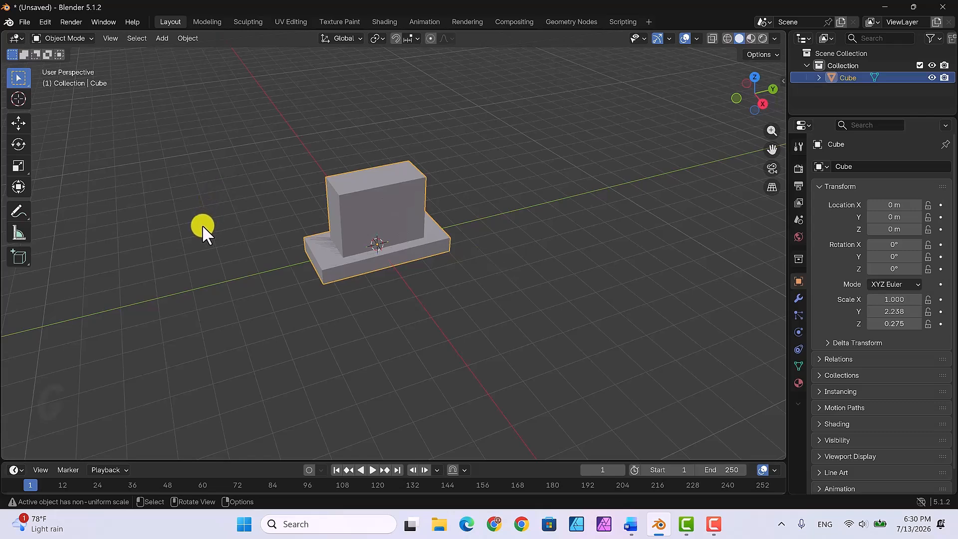
key("g")
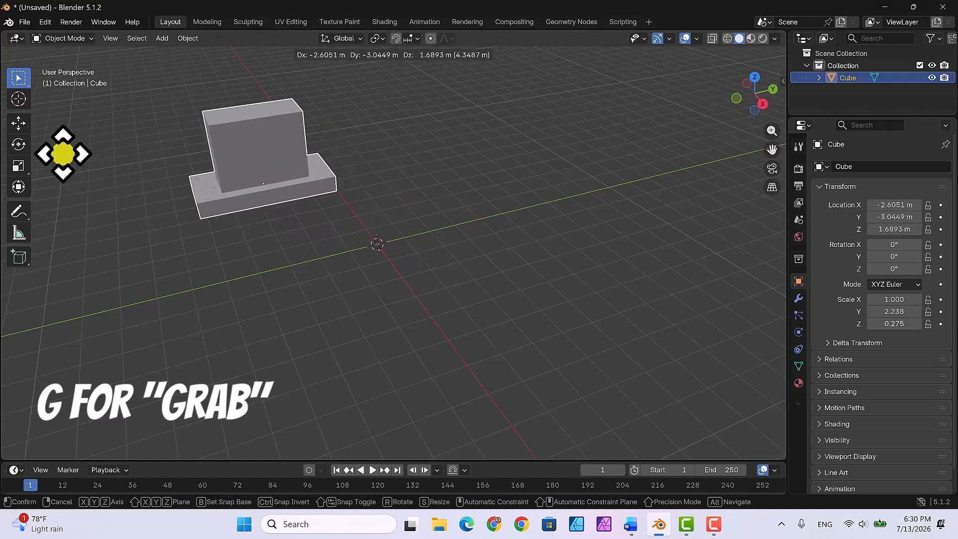
left_click(18, 135)
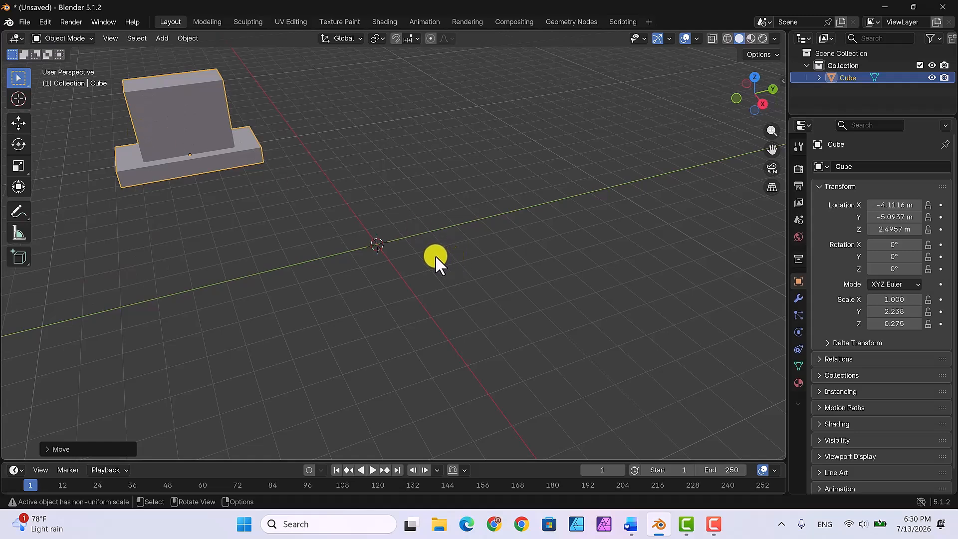
left_click(376, 245)
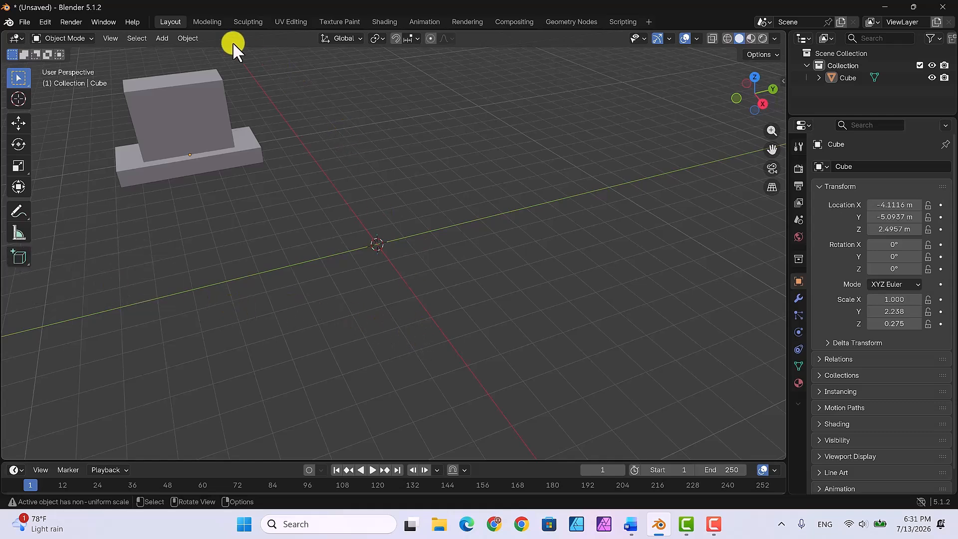
left_click(162, 38)
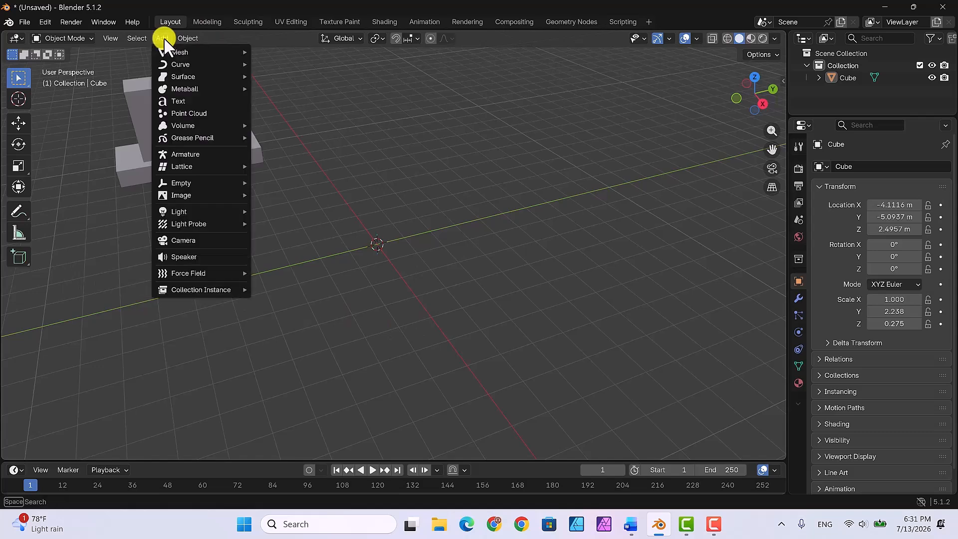
mouse_move(226, 50)
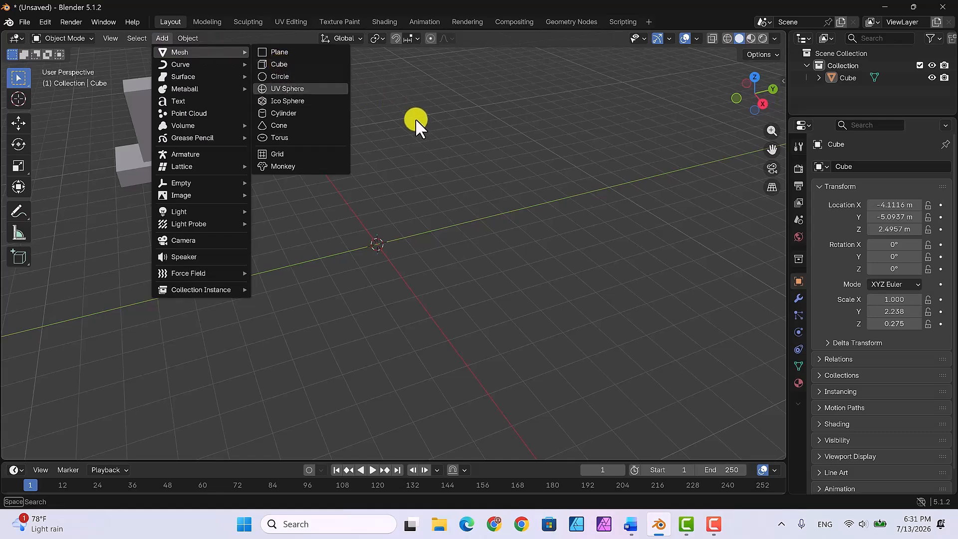
left_click(454, 145)
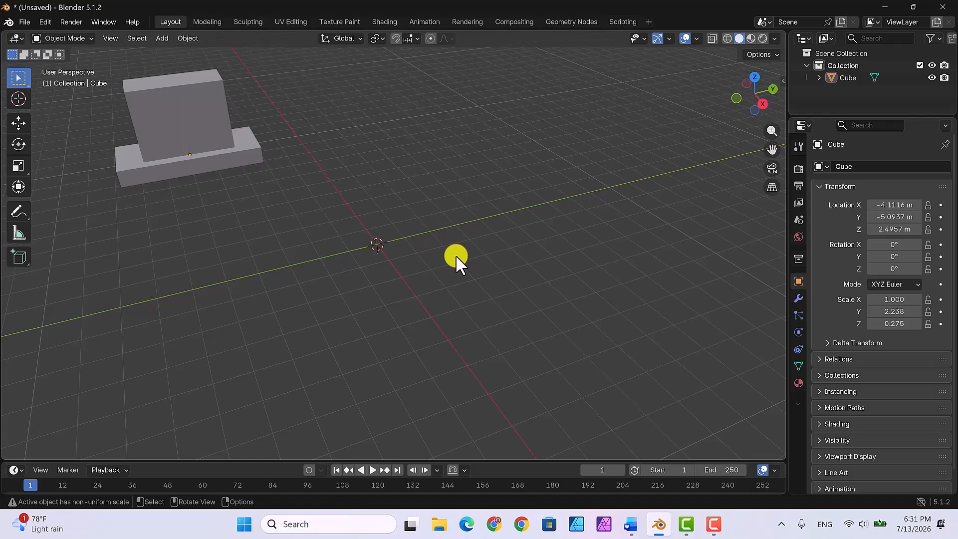
Step: Add a new mesh cube at the origin and stretch it along the global Y axis to a scale of about 2.08
key("shift+a")
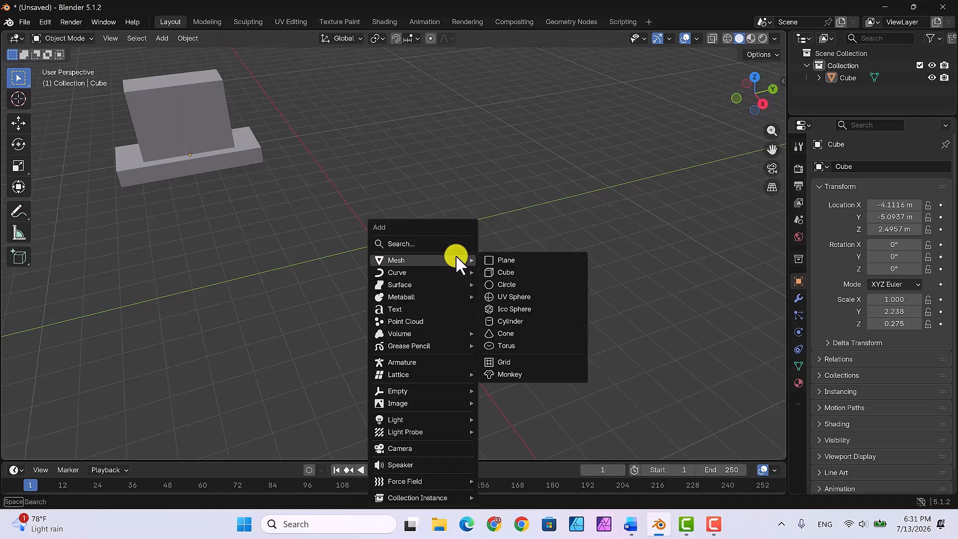
left_click(501, 270)
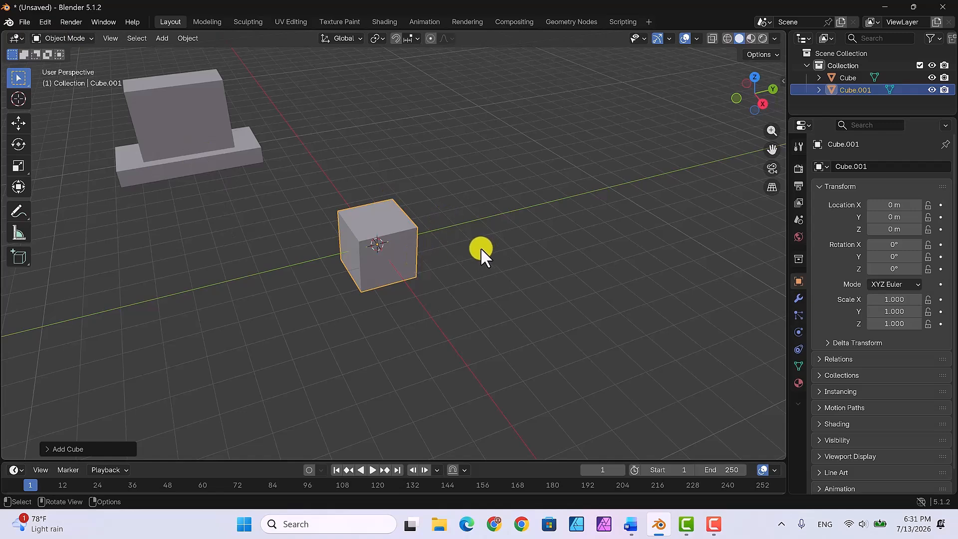
key("s")
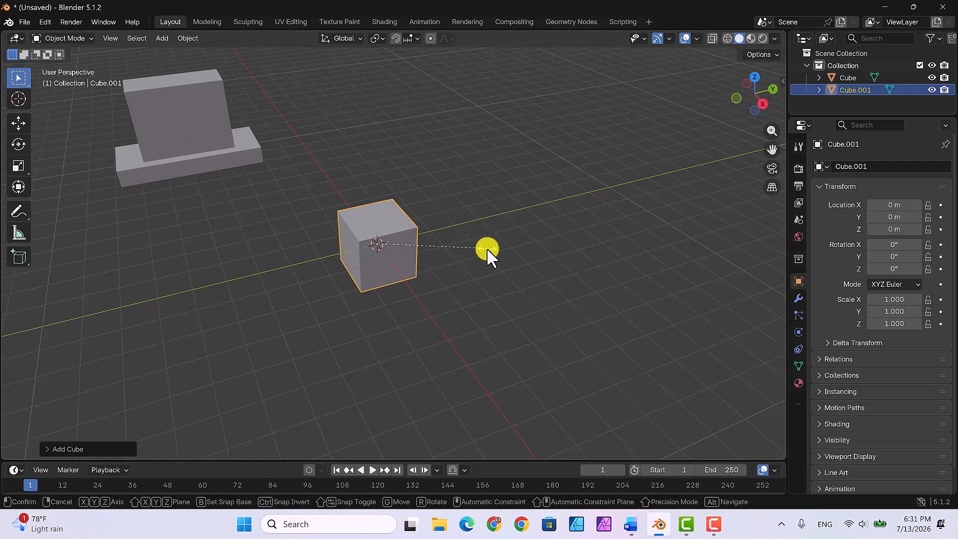
key("y")
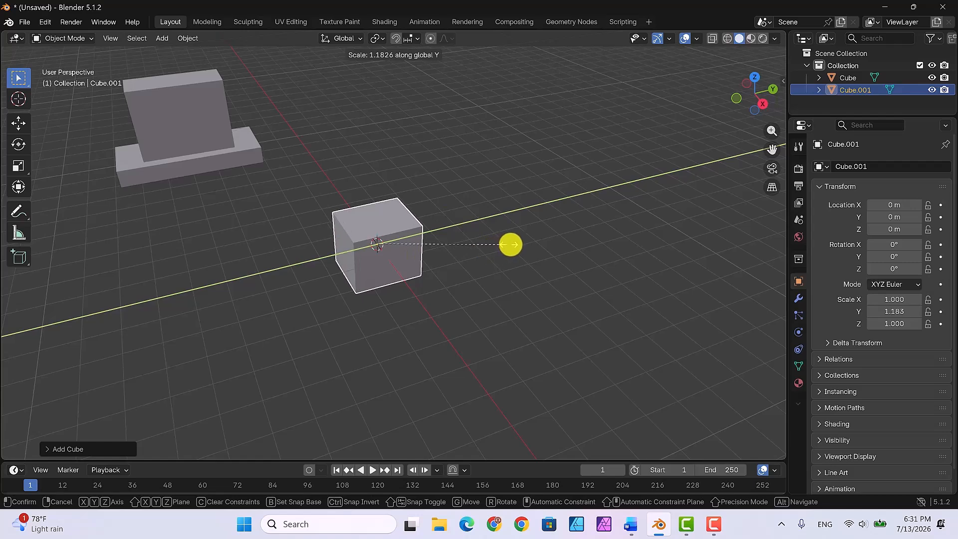
left_click(605, 230)
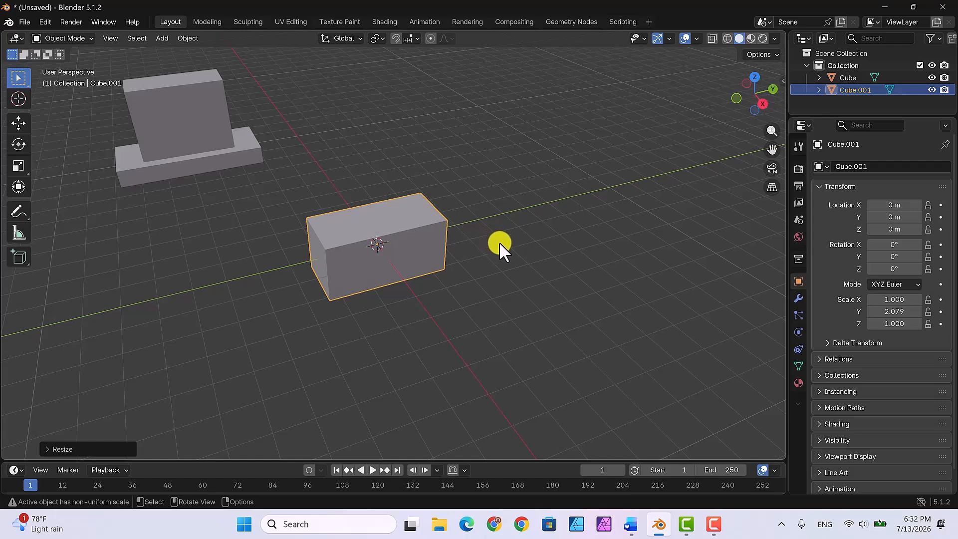
Step: Flatten the new stretched cube along the global Z axis to a scale of about 0.294 and deselect it
key("s")
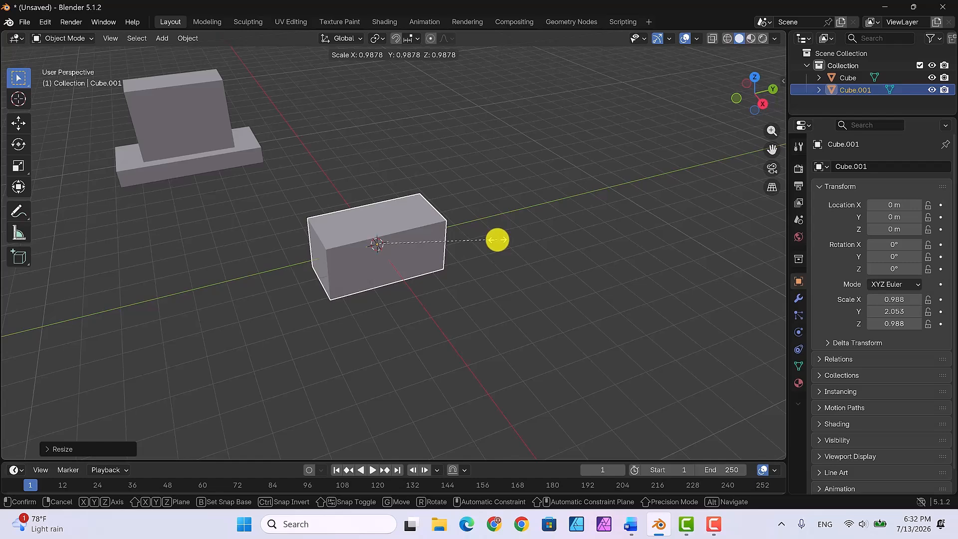
key("z")
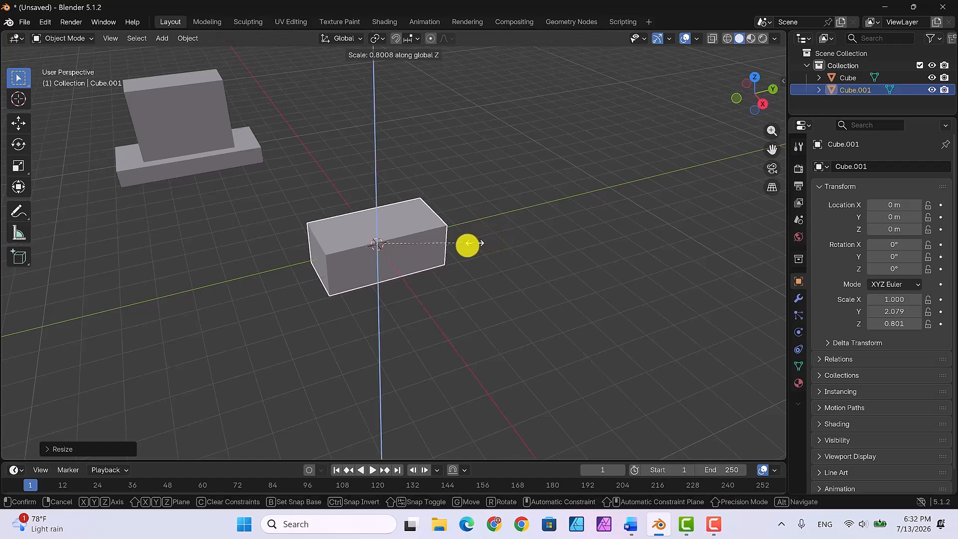
left_click(405, 268)
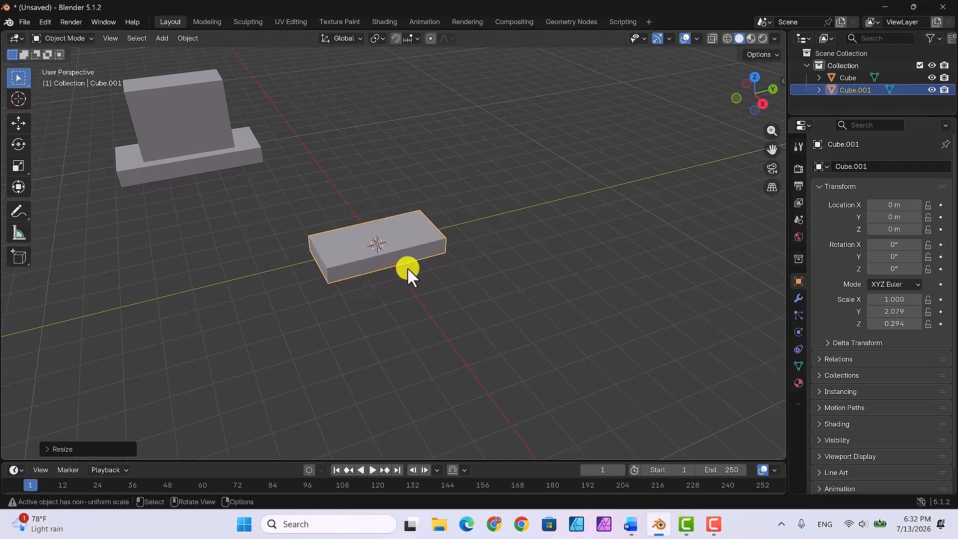
left_click(472, 250)
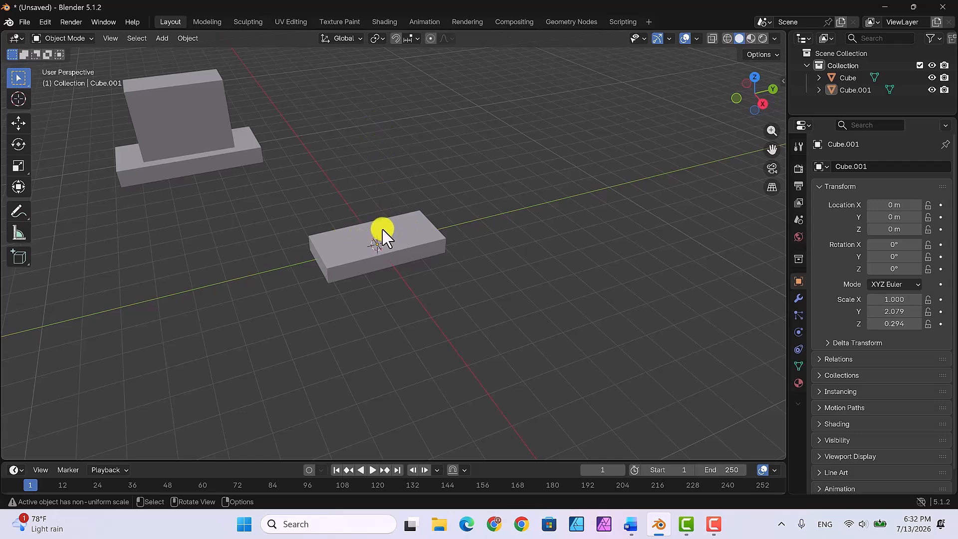
Step: Select the flattened block at the origin and switch it to Edit Mode
left_click(415, 238)
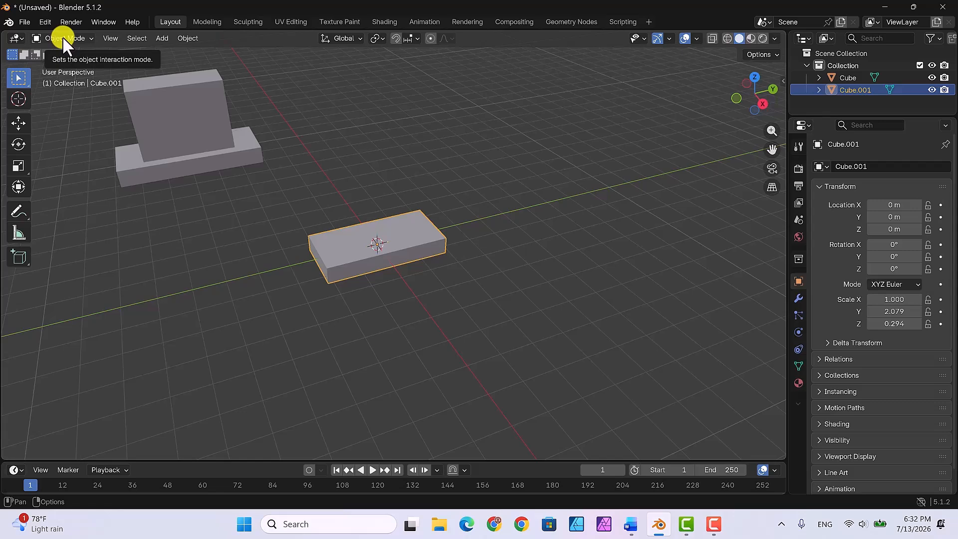
key("Tab")
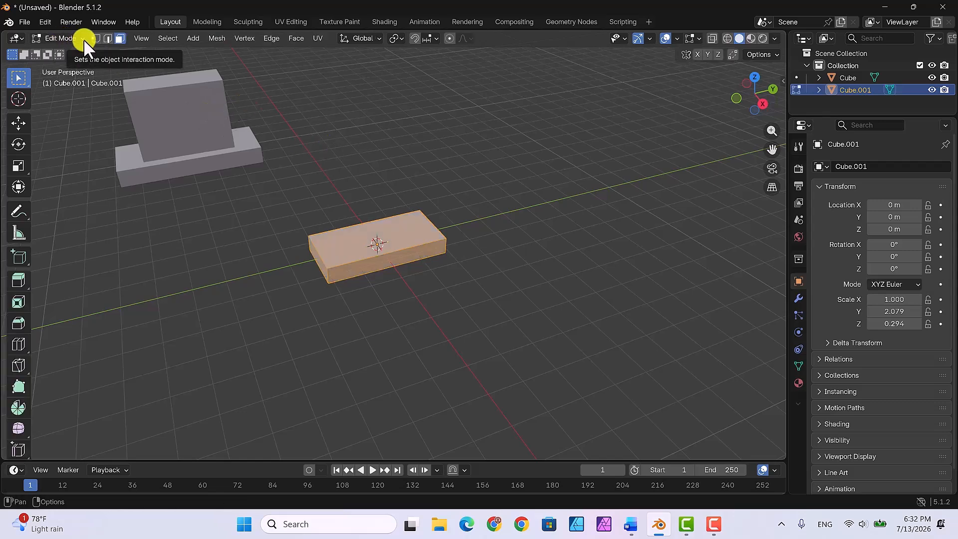
left_click(83, 39)
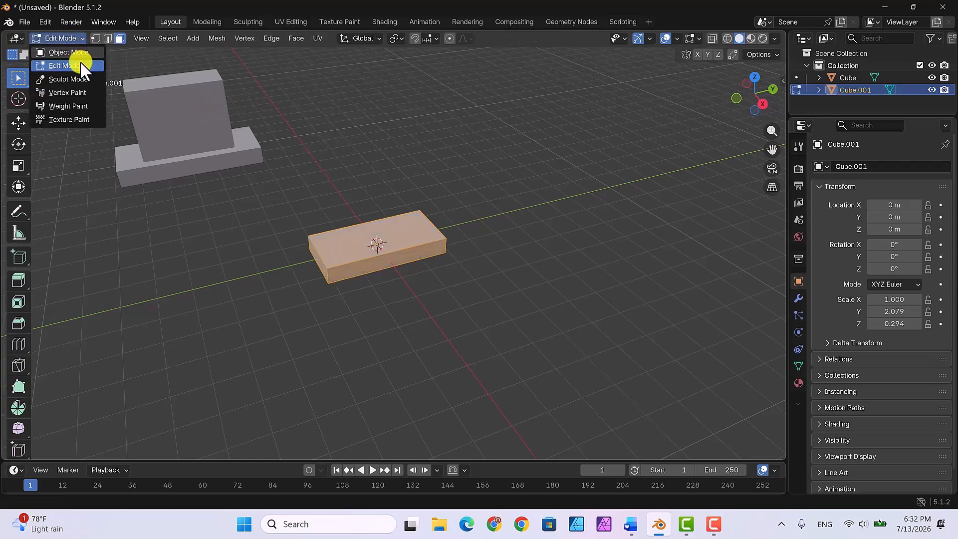
left_click(80, 62)
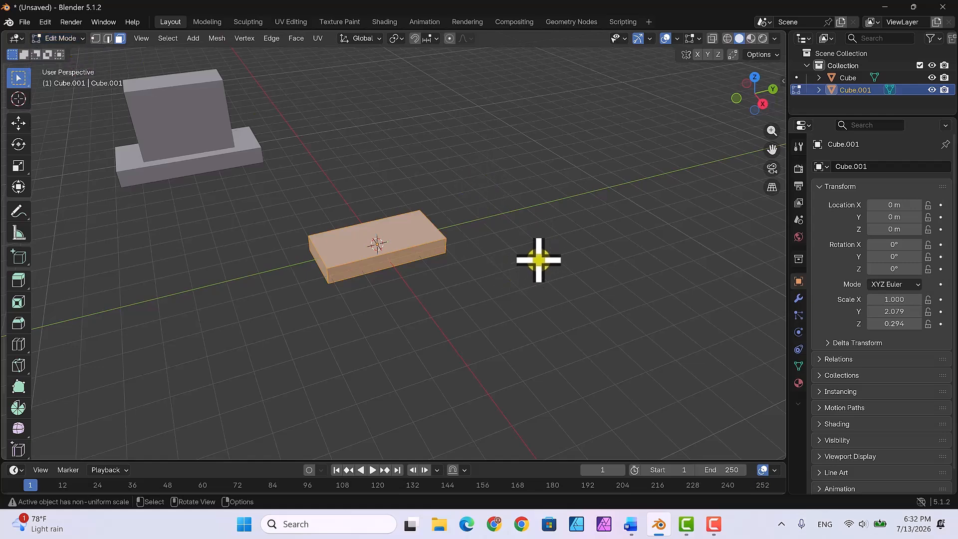
left_click(82, 38)
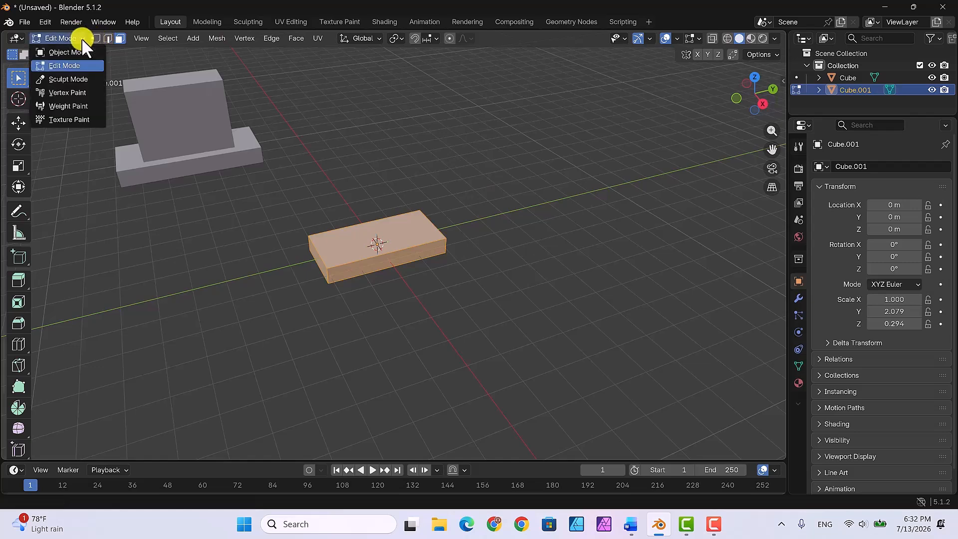
left_click(85, 65)
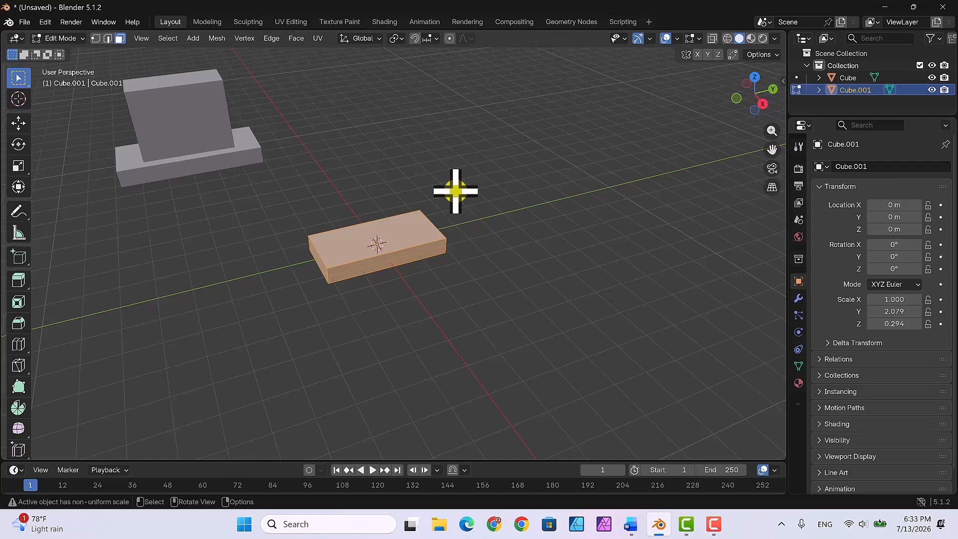
Step: Try an inset on the fully selected block, and with face selection inset only its top face by about 0.73 m
key("i")
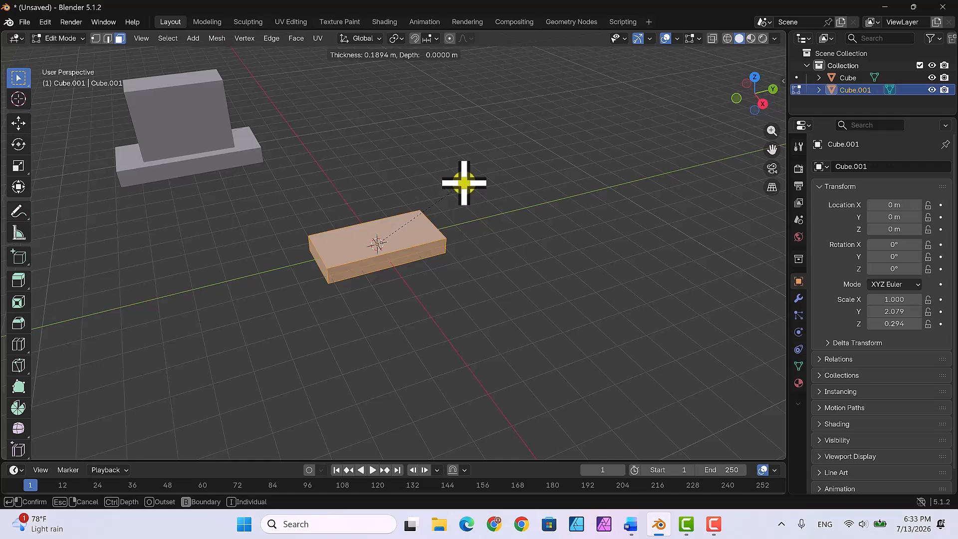
left_click(464, 182)
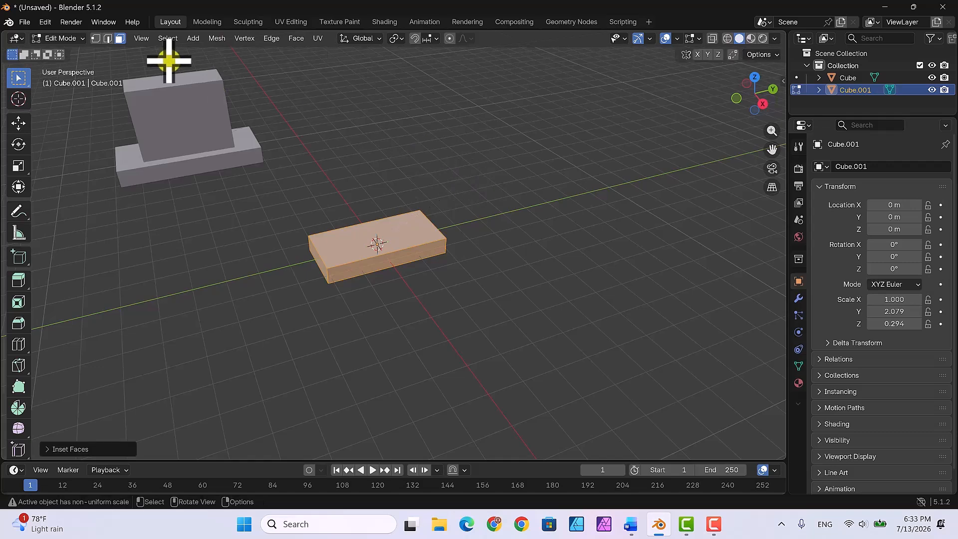
left_click(119, 37)
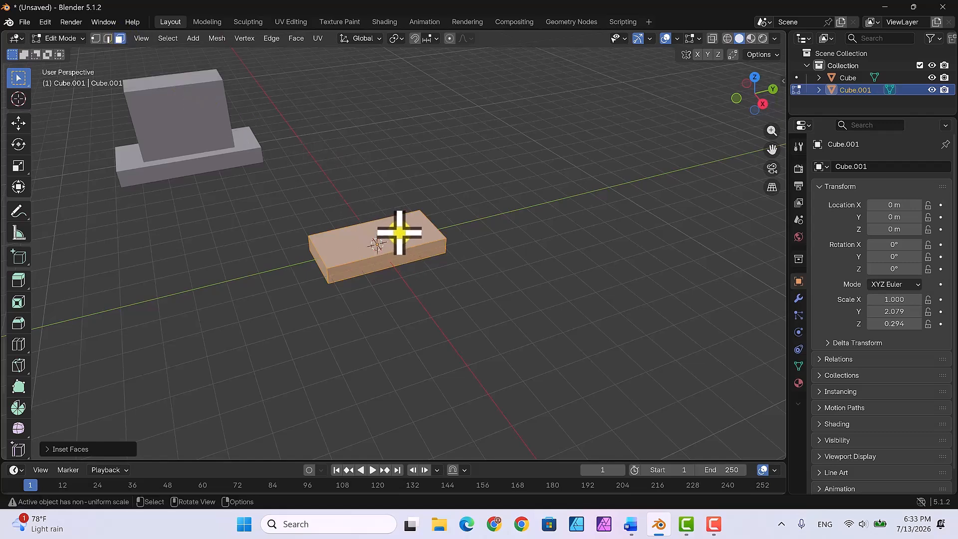
key("alt+a")
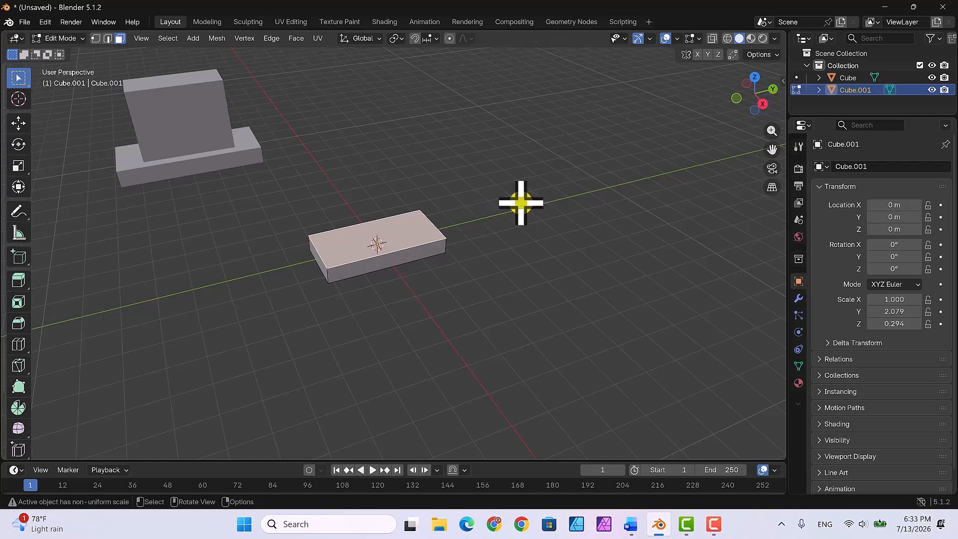
key("i")
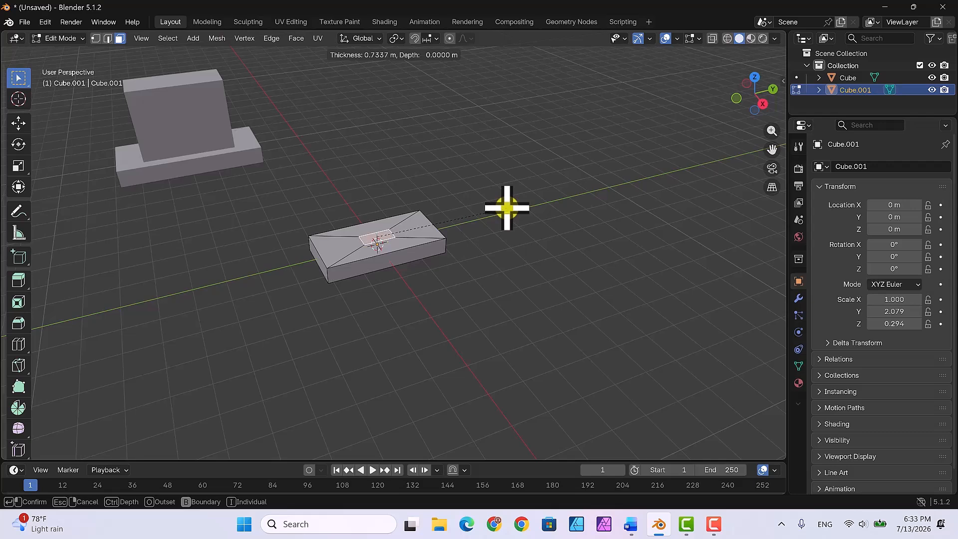
left_click(507, 208)
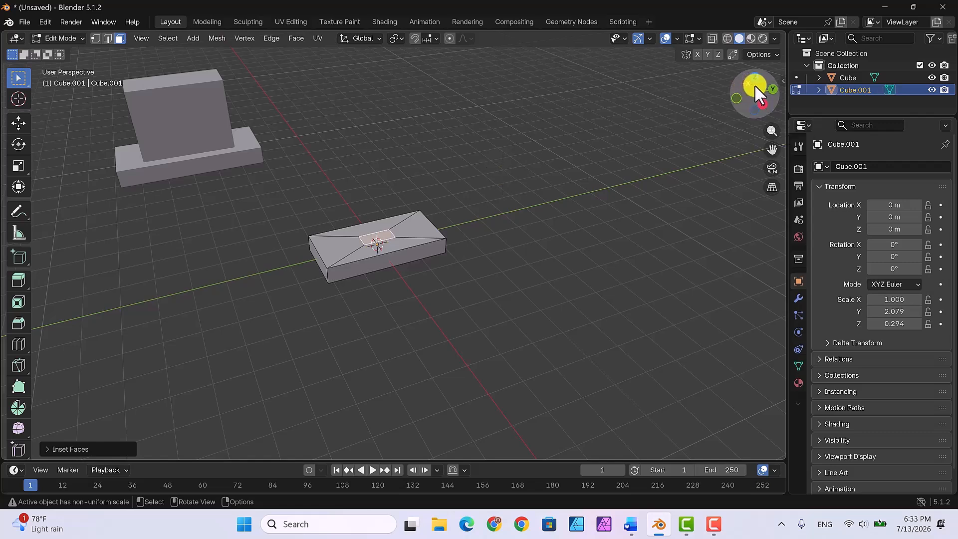
Step: Select the small inset face on top of the block and scale it along the global Y axis by about 0.565
left_click_drag(754, 85, 748, 128)
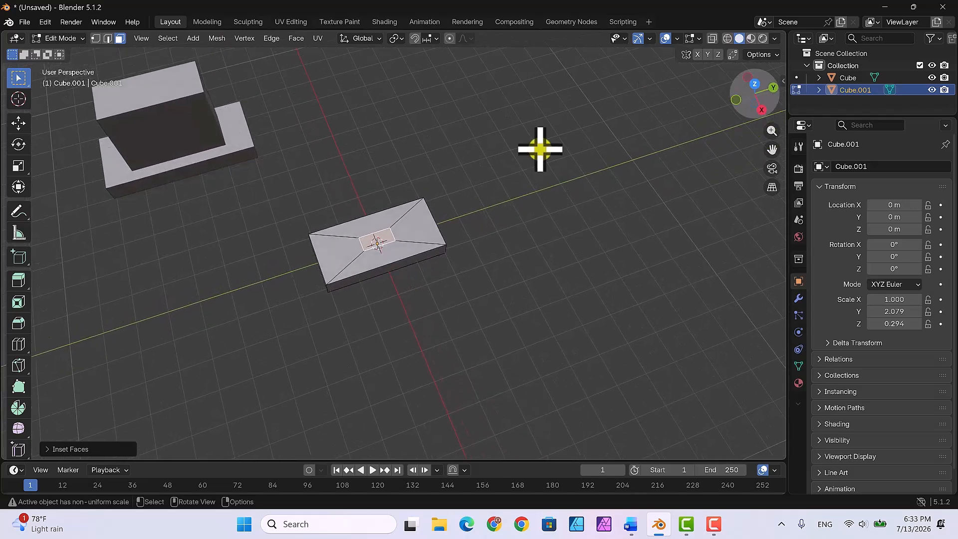
left_click(510, 179)
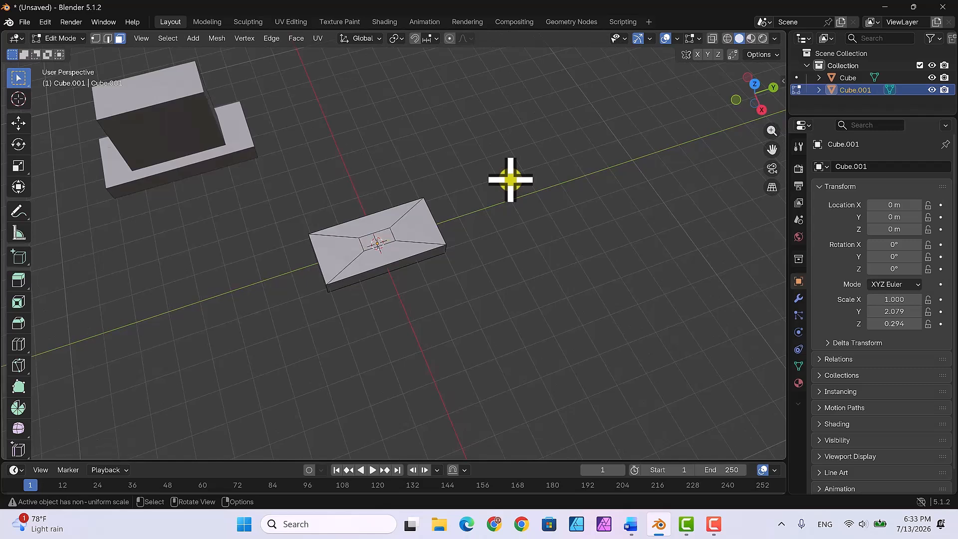
left_click(380, 238)
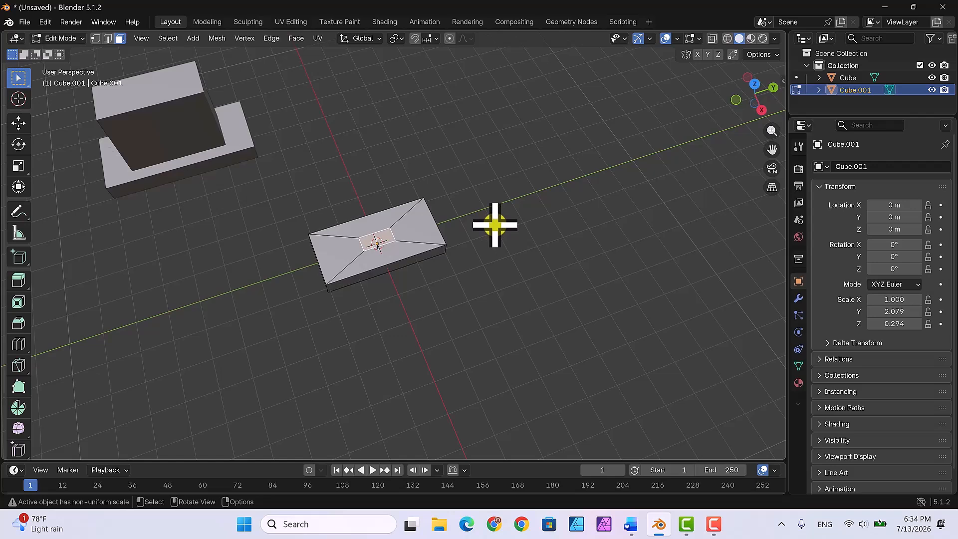
key("s")
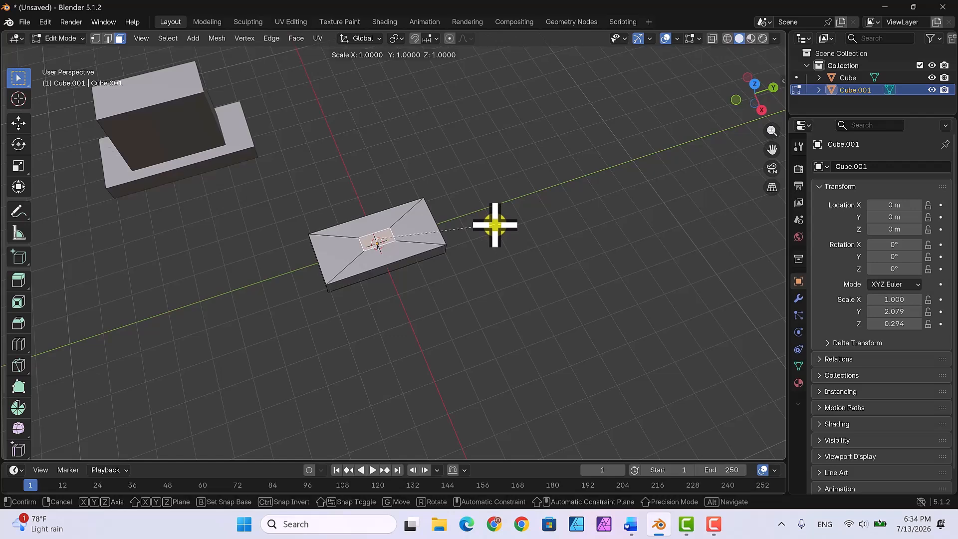
key("y")
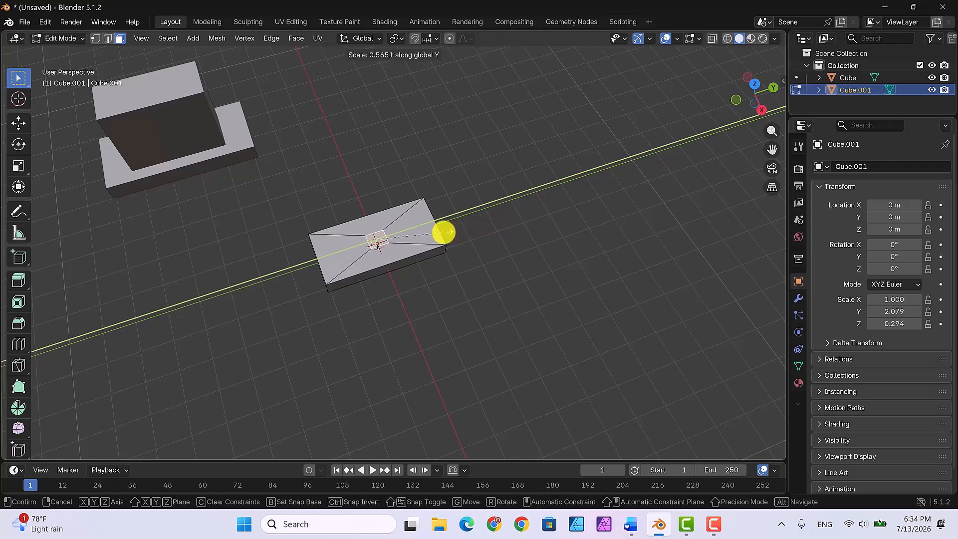
left_click(444, 232)
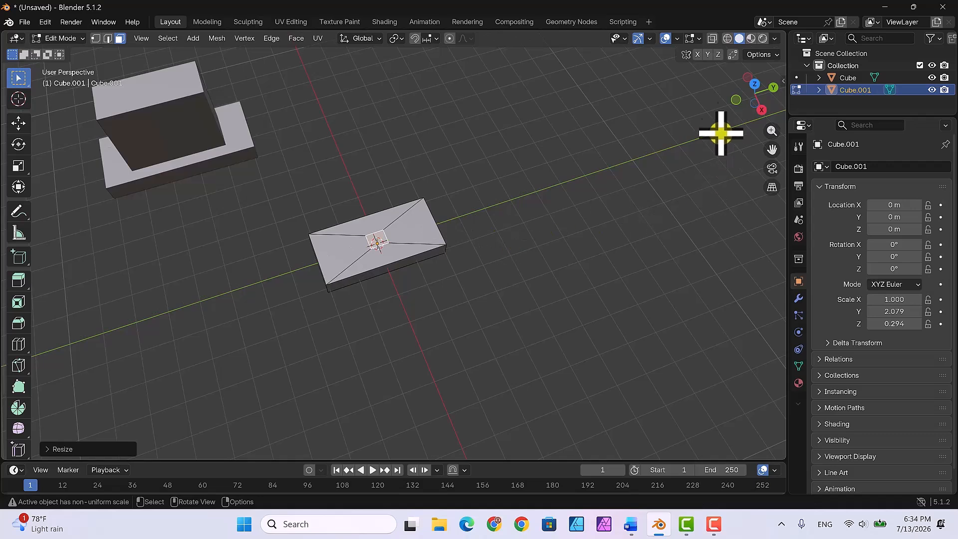
Step: Extrude the small inset face on top of the flattened block upward to form a column
mouse_move(754, 89)
left_mouse_down()
mouse_move(753, 67)
mouse_move(744, 121)
mouse_move(747, 97)
left_mouse_up()
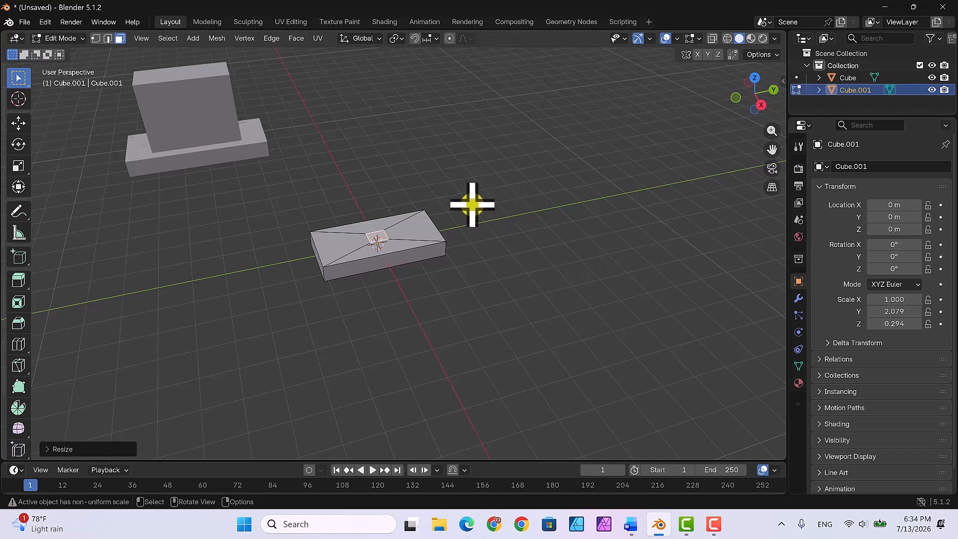
left_click(376, 237)
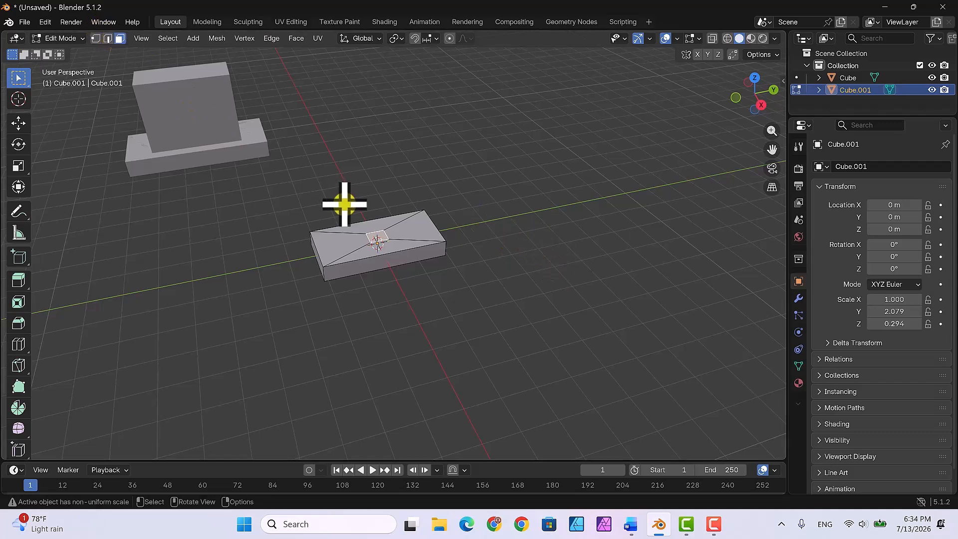
key("e")
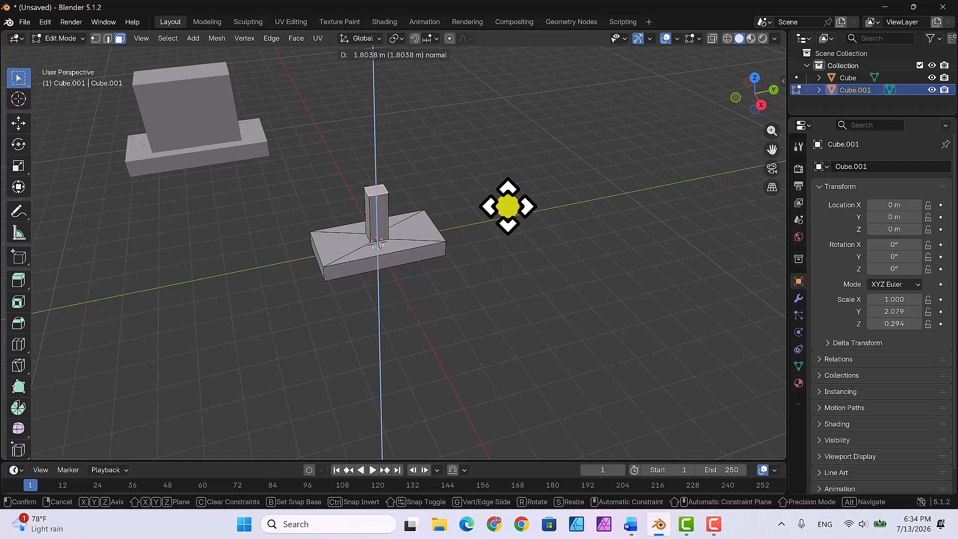
left_click(505, 197)
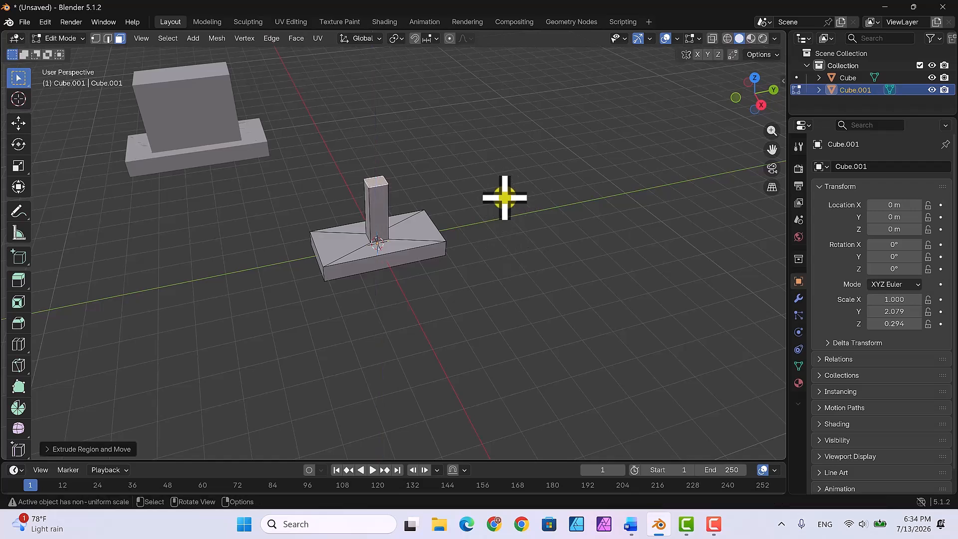
Step: Extrude the column's top face upward twice more, by about 0.5 m and about 1 m
key("e")
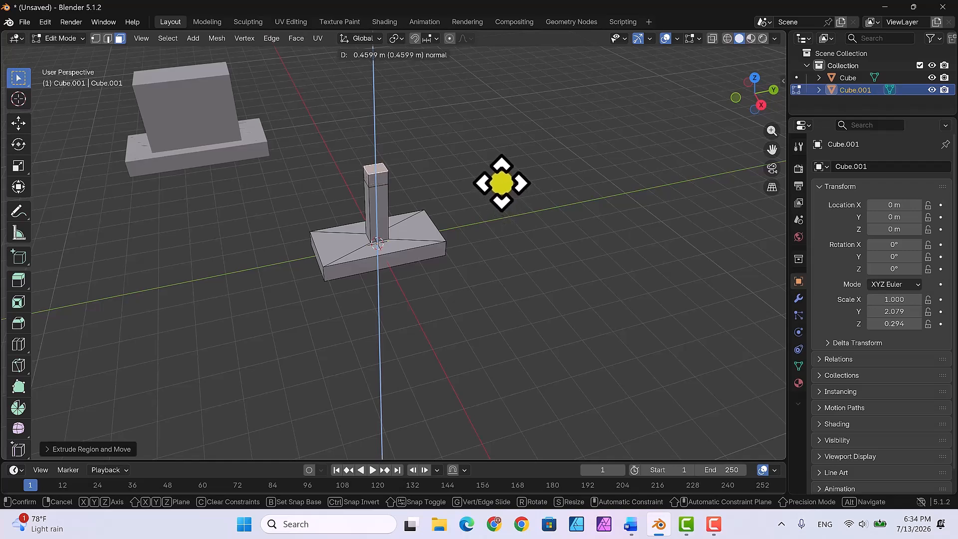
left_click(501, 183)
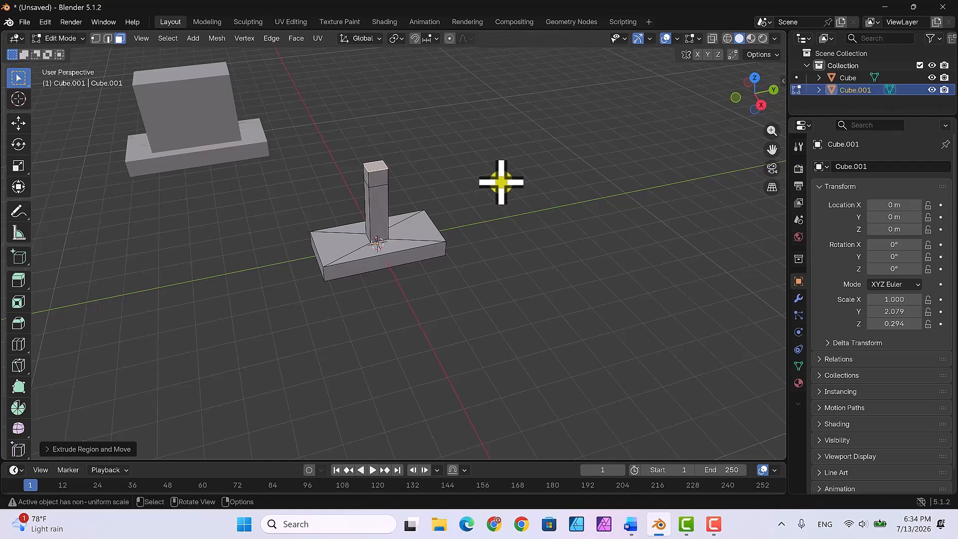
key("e")
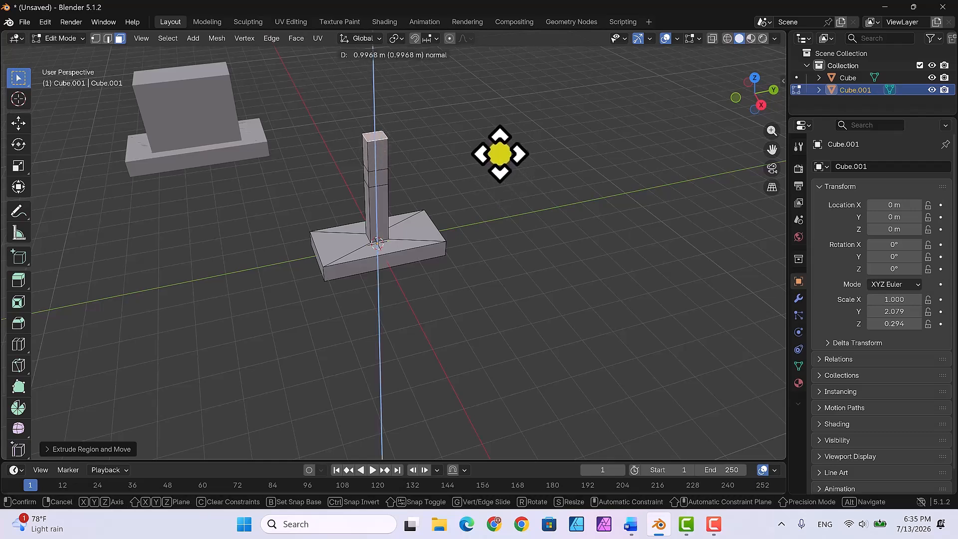
left_click(499, 155)
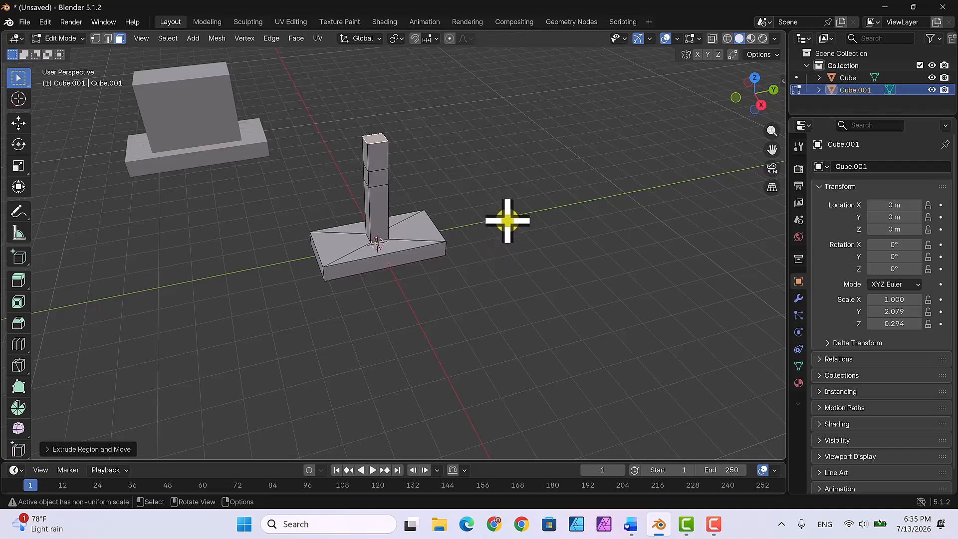
Step: Select the two opposite side faces of the column's middle segment along Y and extrude them along normals by about 0.7 m to form cross arms
middle_click_drag(512, 226, 543, 218)
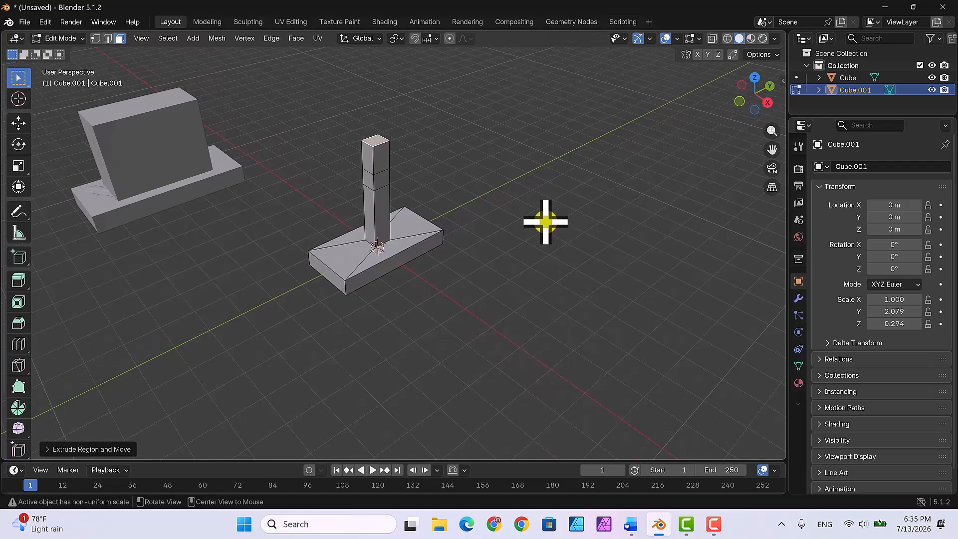
left_click(366, 180)
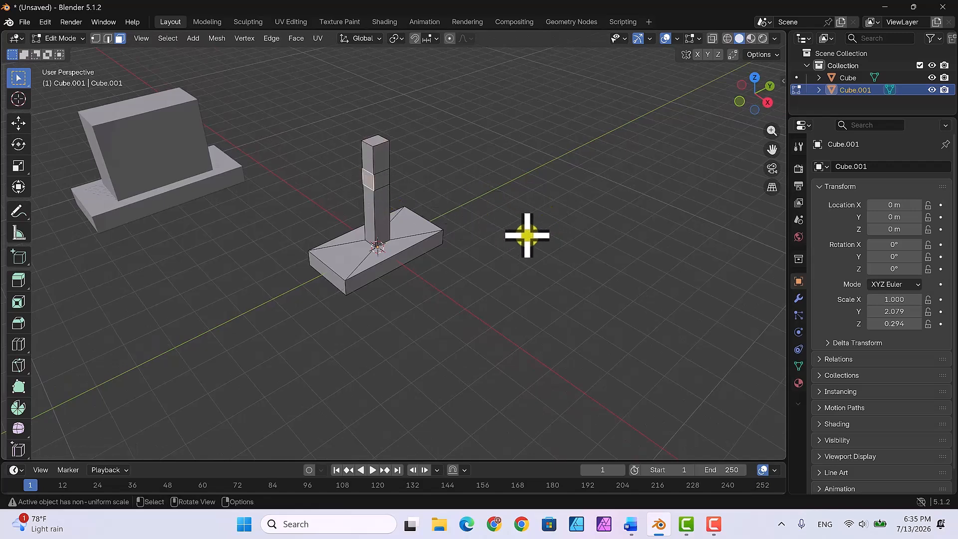
middle_click_drag(557, 235, 434, 242)
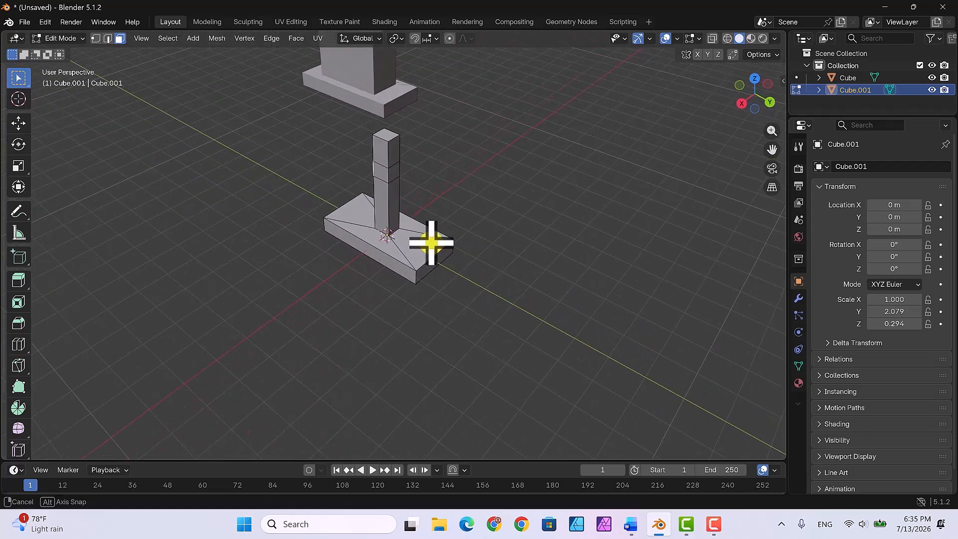
left_click(394, 171, "alt+shift")
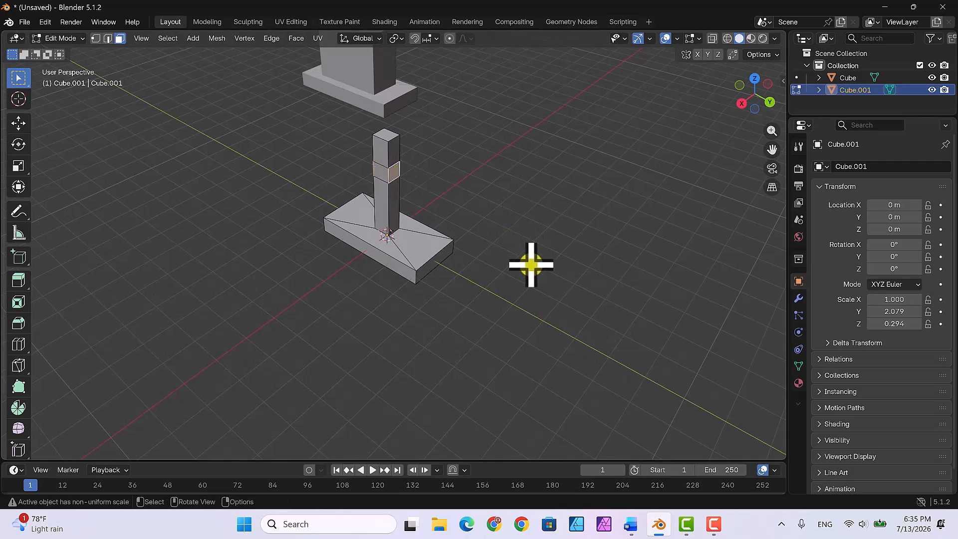
middle_click_drag(530, 263, 578, 265)
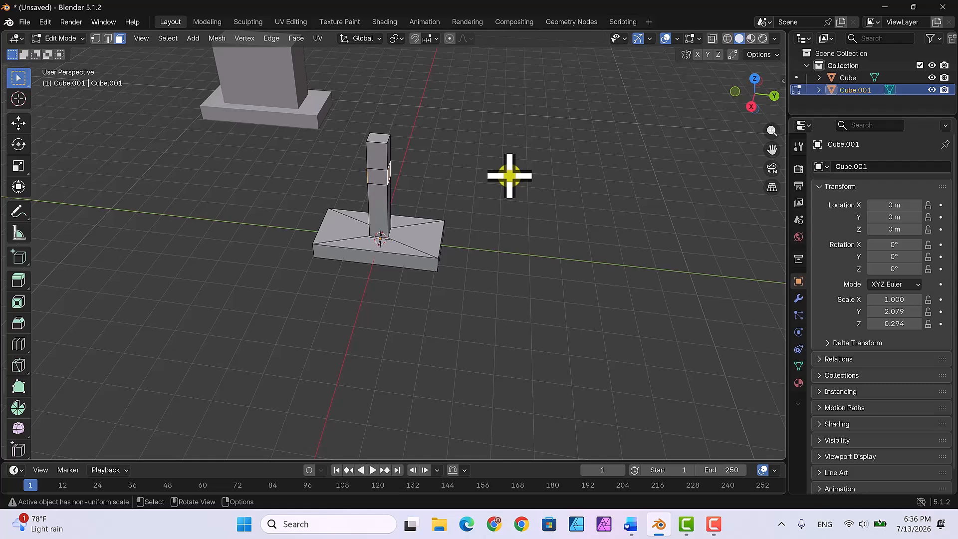
key("alt+e")
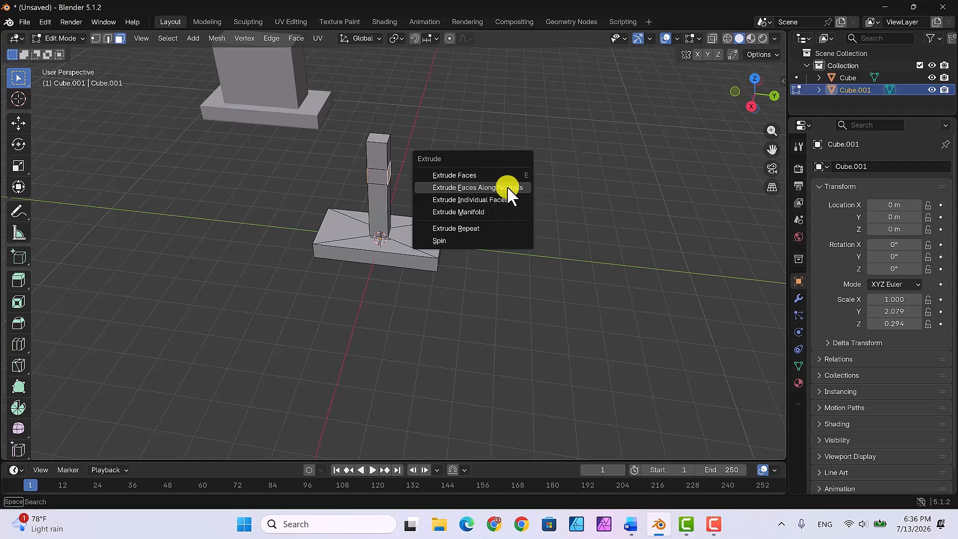
left_click(507, 188)
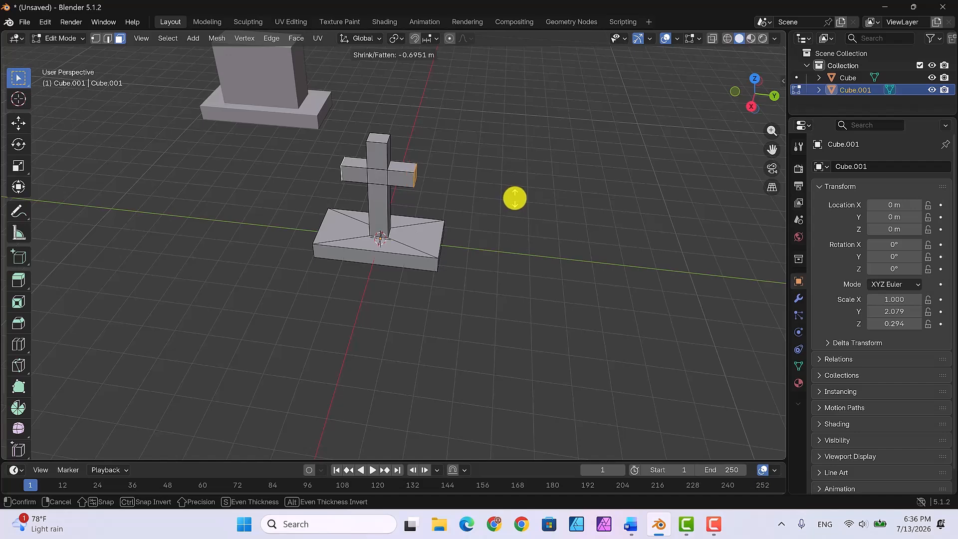
left_click(514, 198)
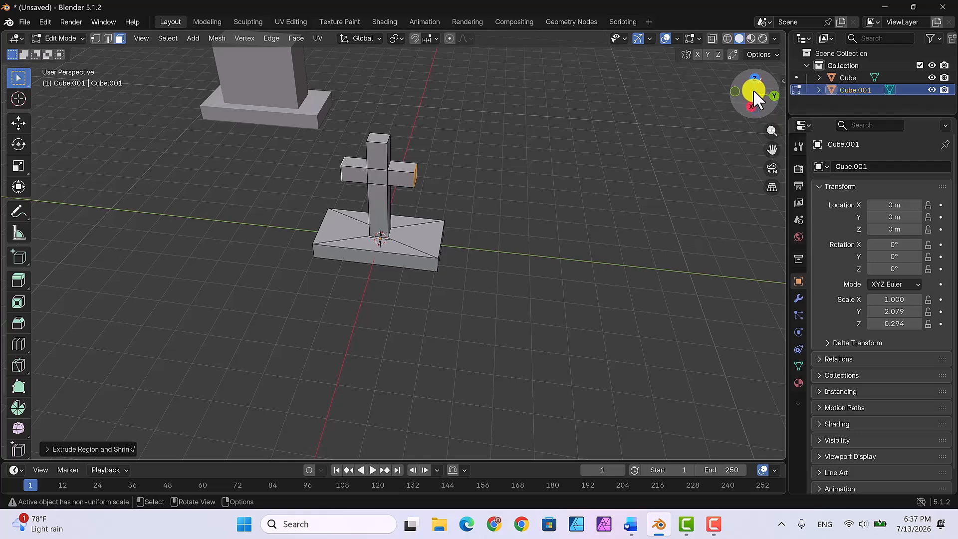
Step: Return the finished cross model to Object Mode and deselect it
mouse_move(752, 86)
left_mouse_down()
mouse_move(739, 73)
mouse_move(782, 75)
mouse_move(753, 90)
left_mouse_up()
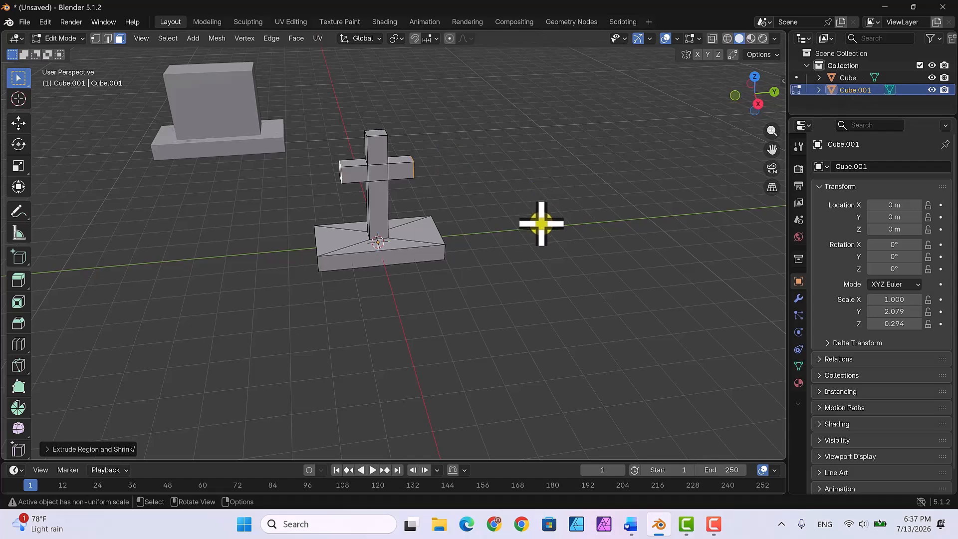
key("Tab")
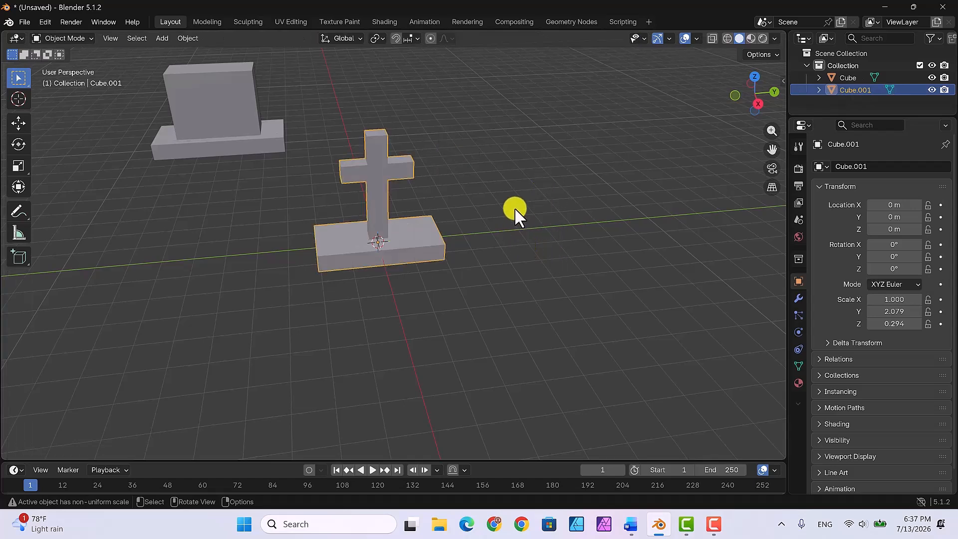
left_click(481, 198)
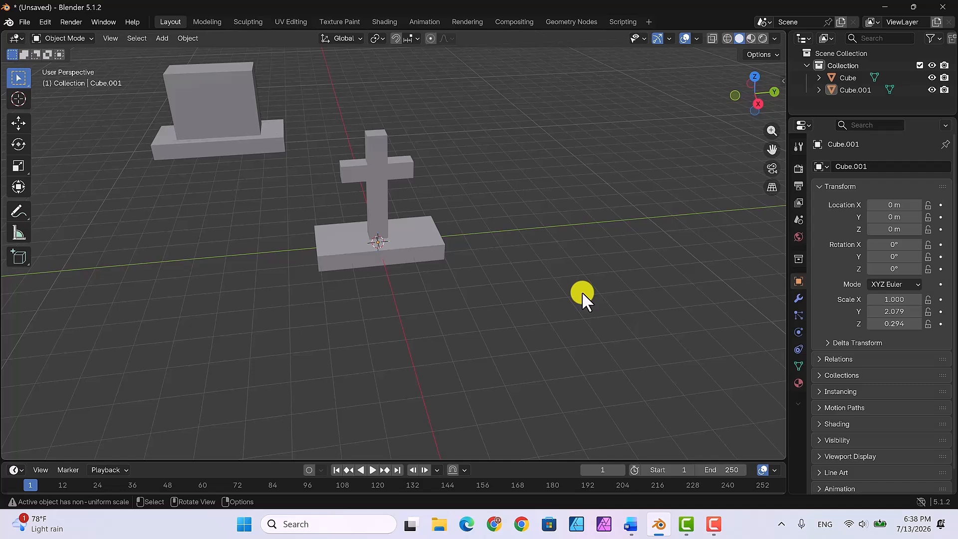
Step: Switch the cross model to Edit Mode and back to Object Mode
left_click(89, 40)
left_click(78, 67)
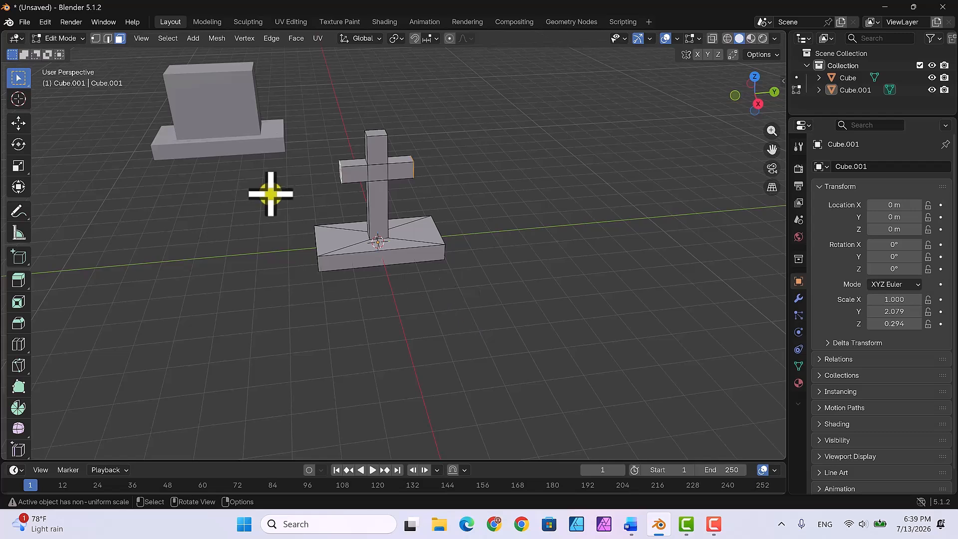
left_click(82, 39)
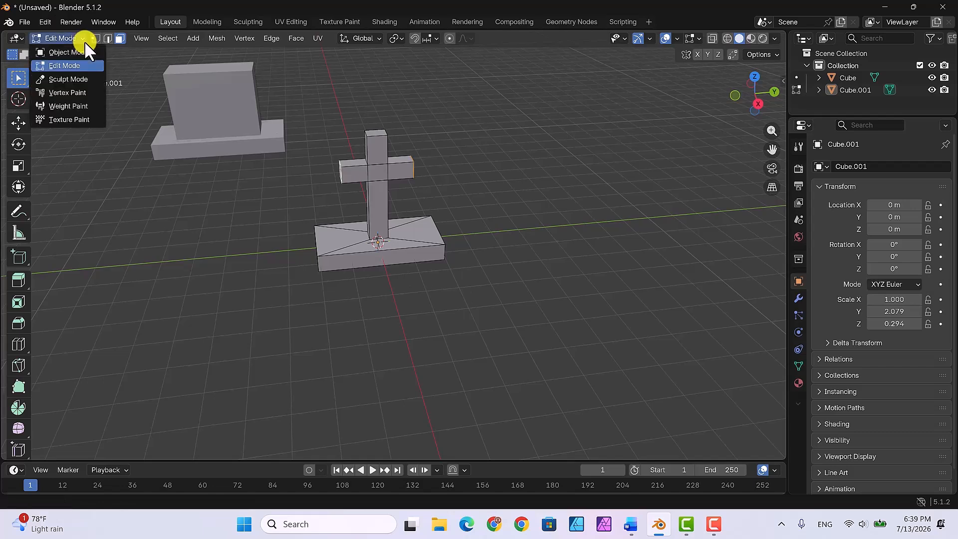
left_click(77, 52)
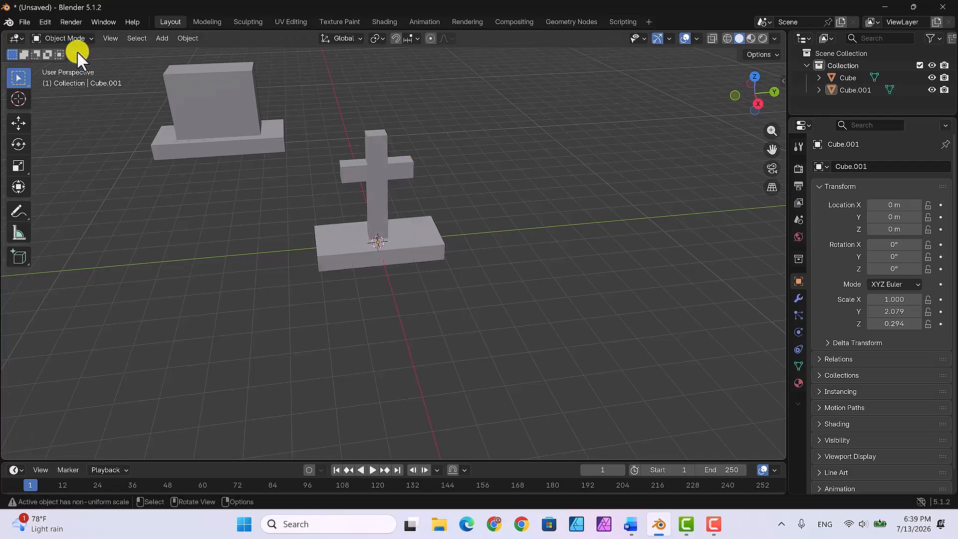